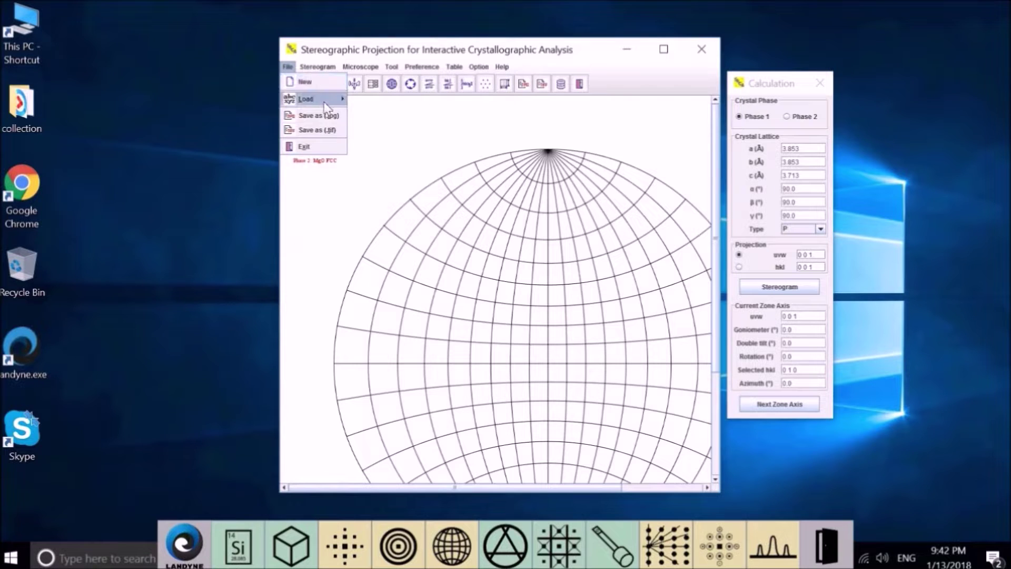
mouse_move(325, 104)
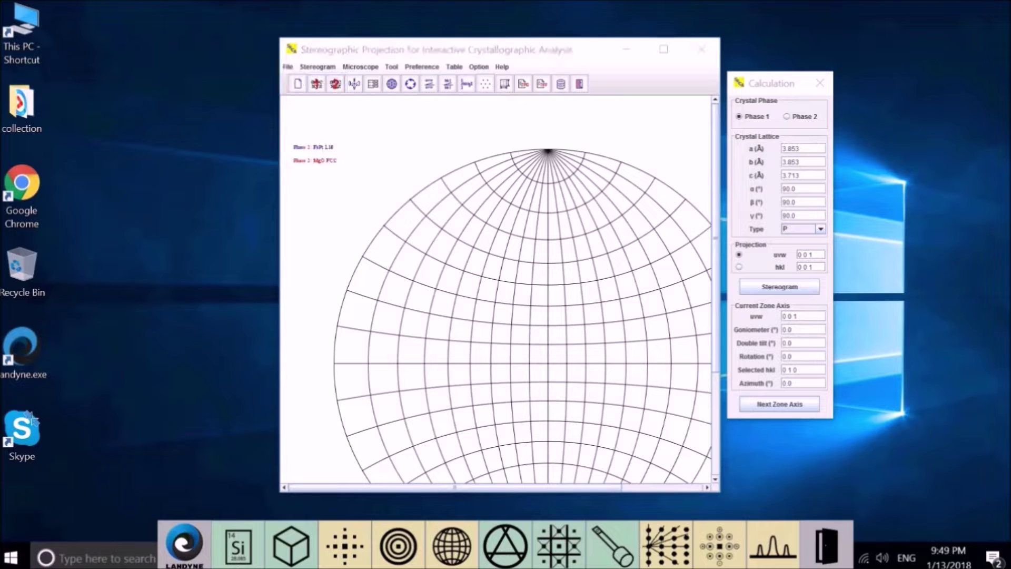
left_click(318, 67)
left_click(369, 67)
left_click(392, 67)
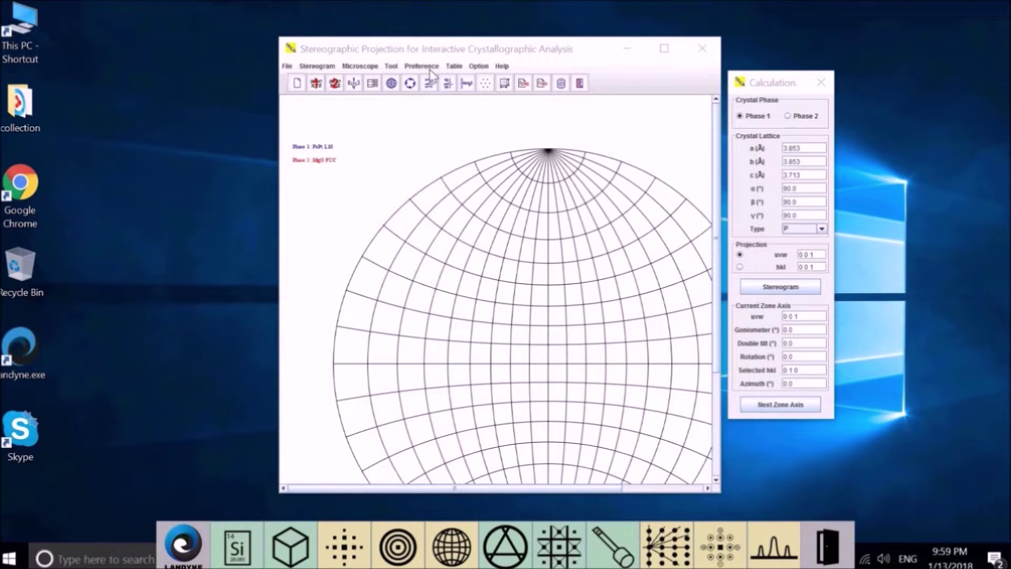
left_click(430, 68)
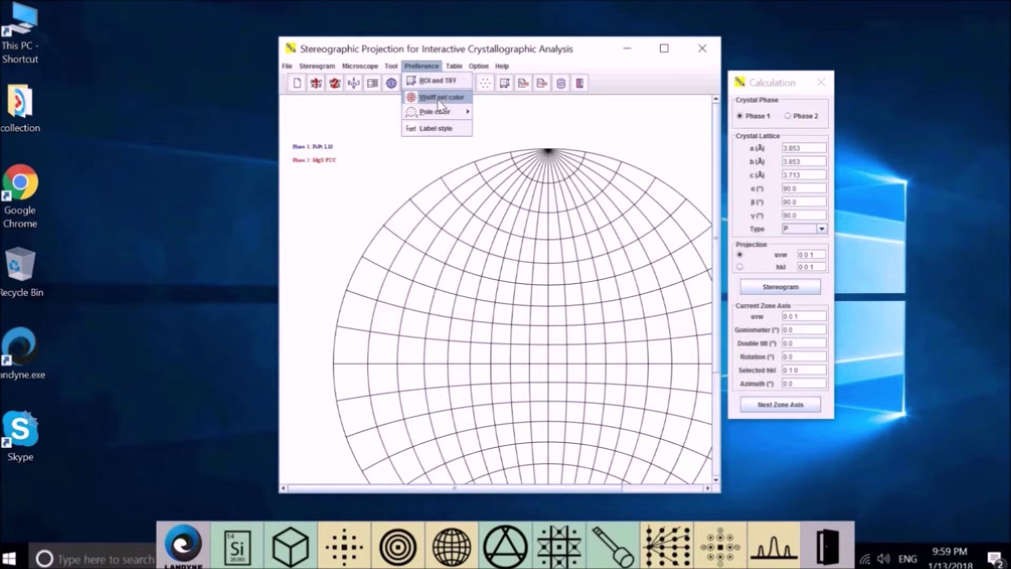
mouse_move(455, 115)
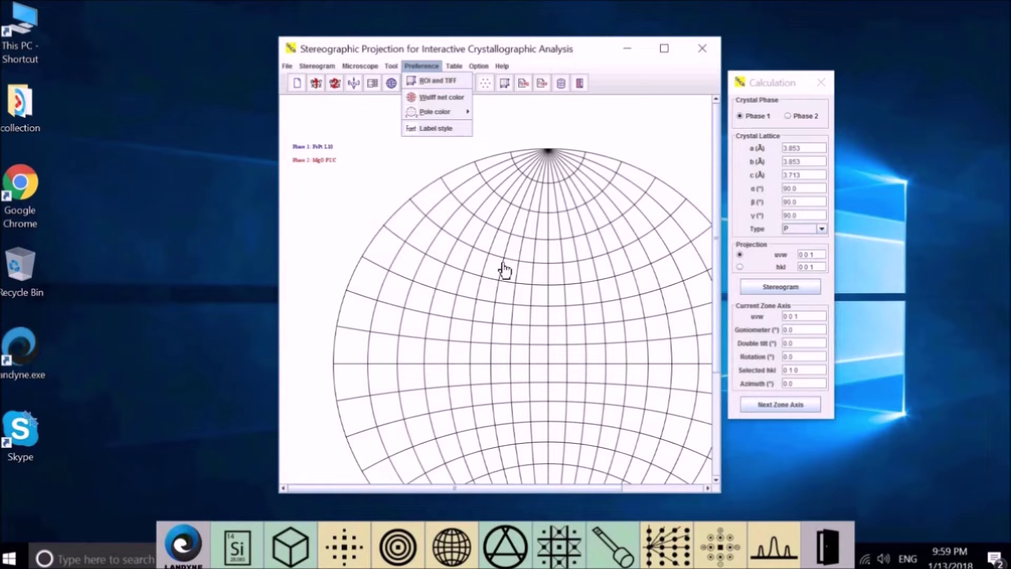
View the periodic table of elements and the space group table, closing each one after viewing
mouse_move(461, 68)
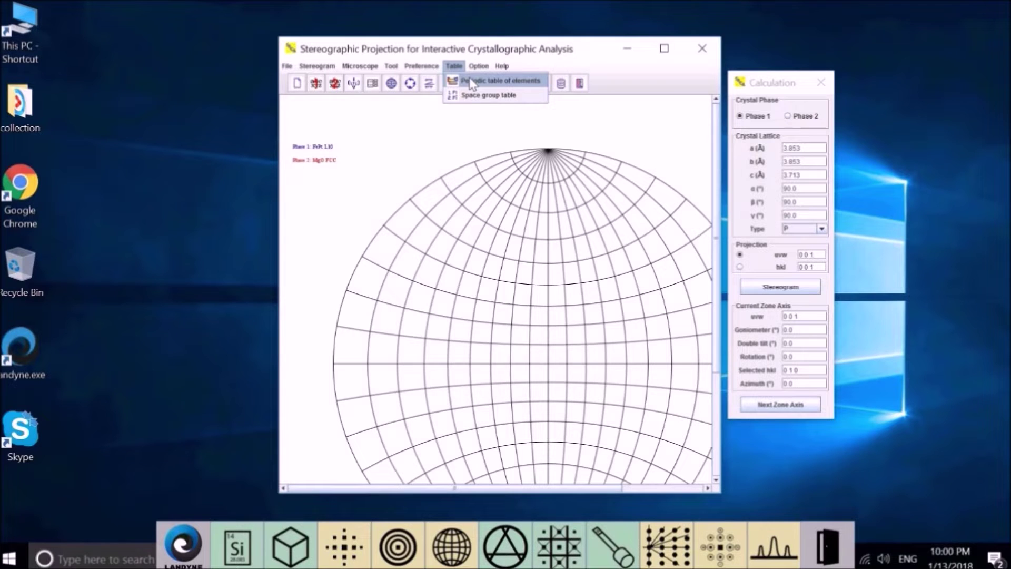
left_click(472, 84)
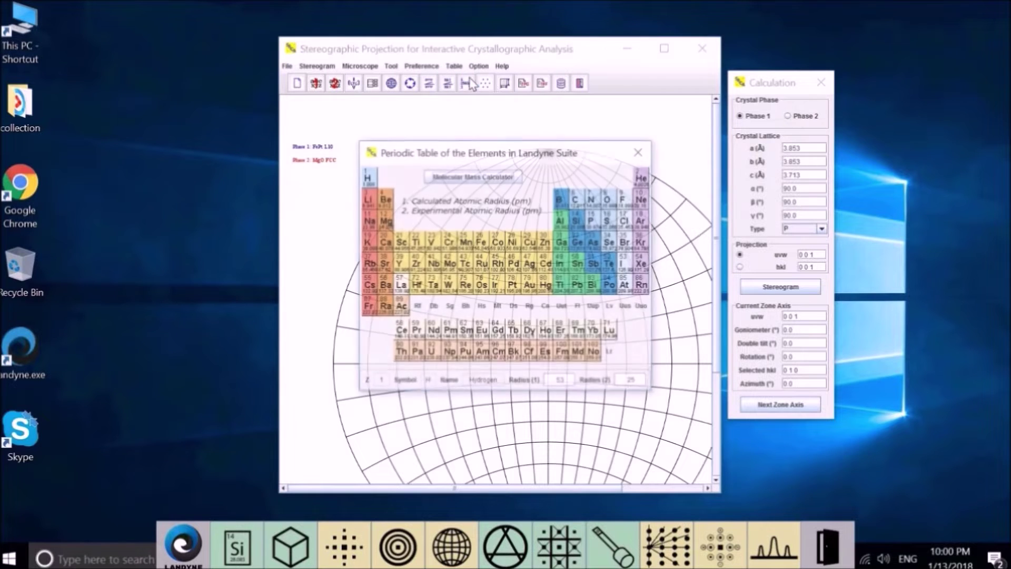
left_click(647, 153)
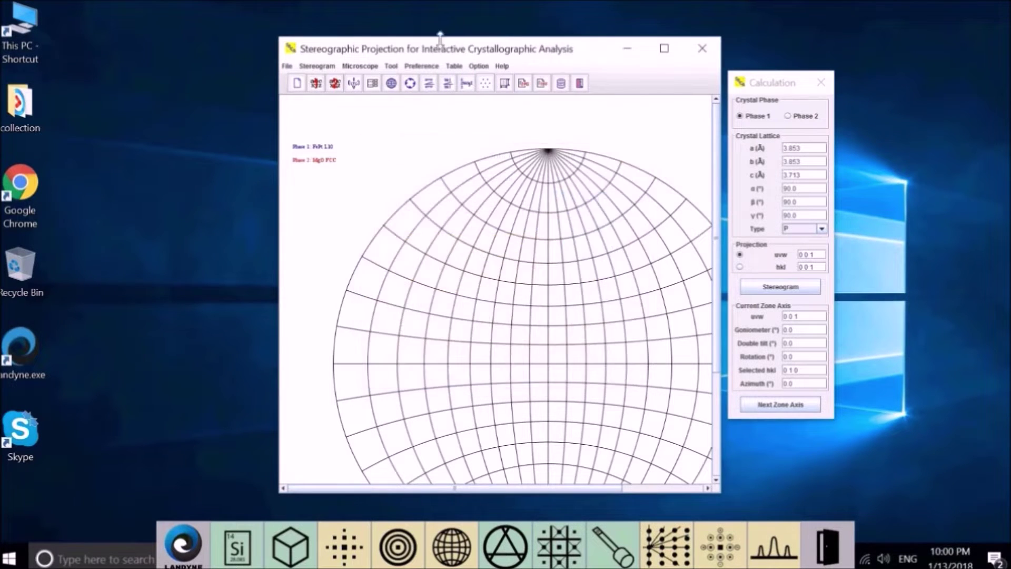
left_click(455, 67)
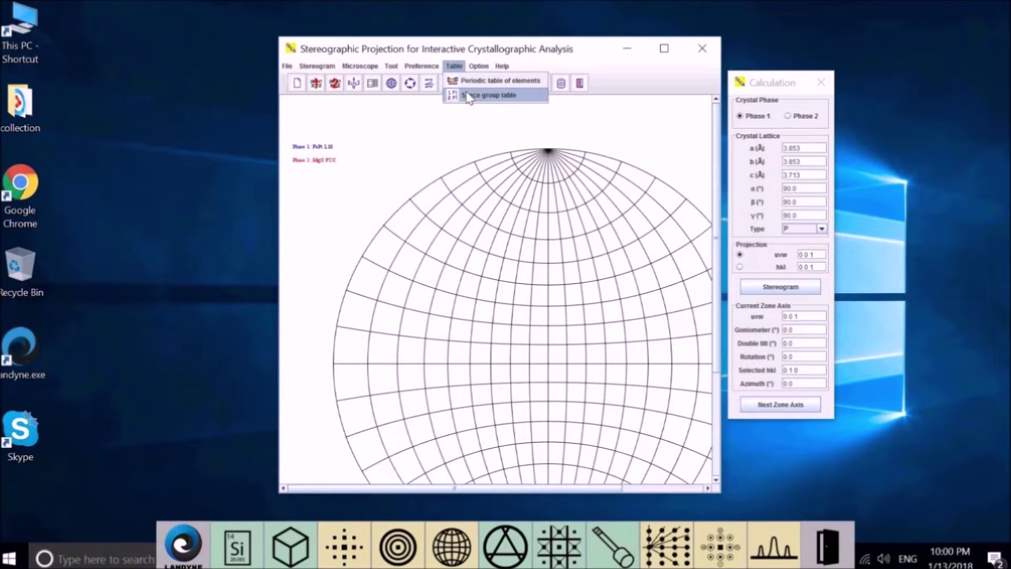
left_click(469, 96)
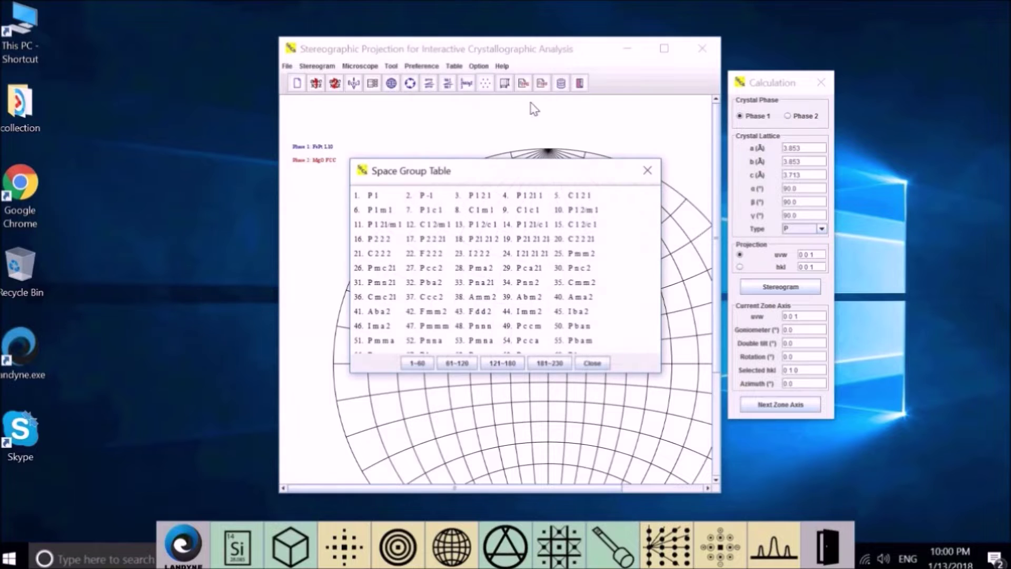
left_click(649, 172)
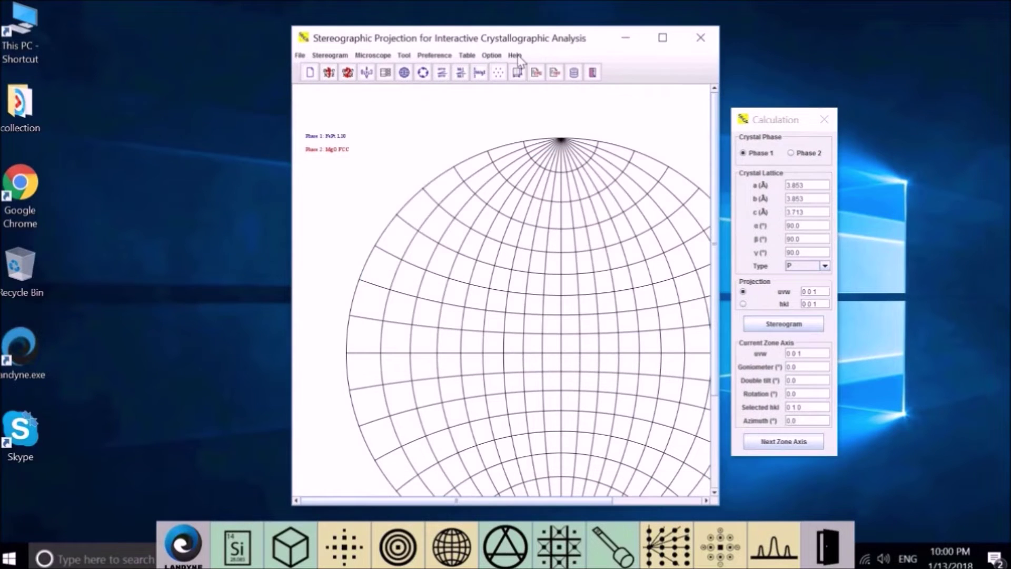
Look up the current drive information in the program's help
left_click(516, 56)
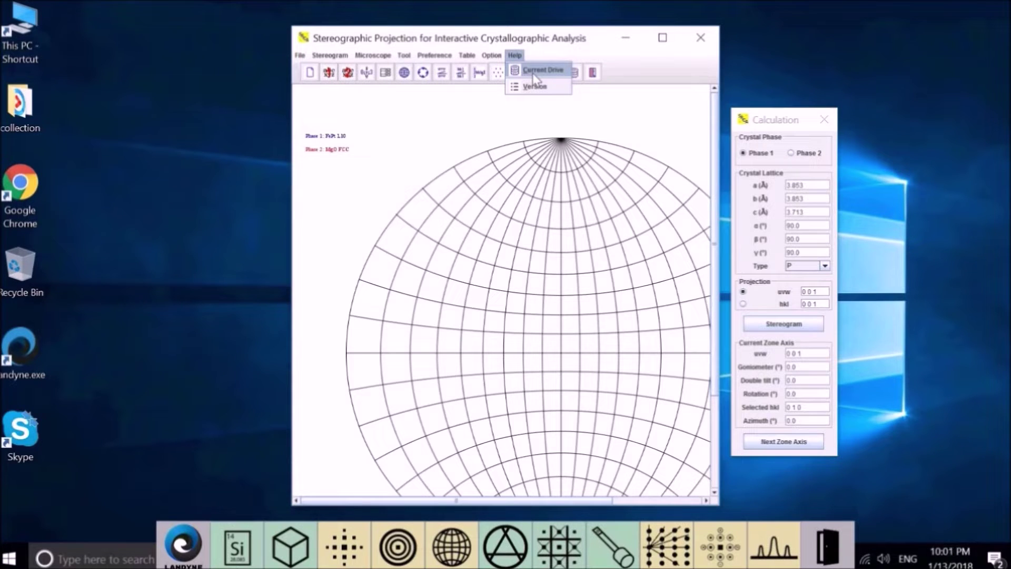
left_click(534, 75)
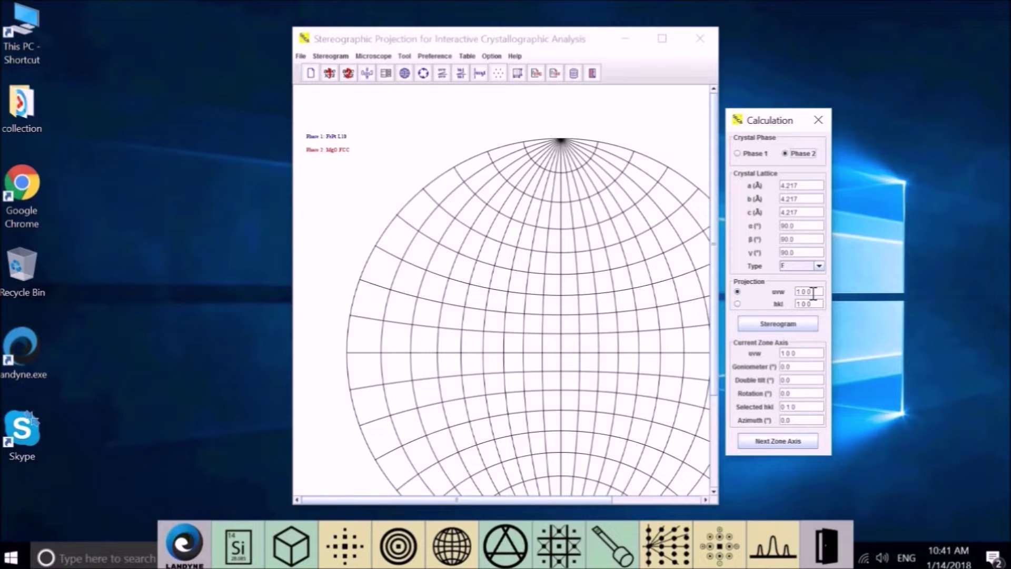
Generate the phase 2 stereogram for the uvw 1 0 0 projection, and then for hkl 1 0 0
left_click(736, 304)
left_click(764, 325)
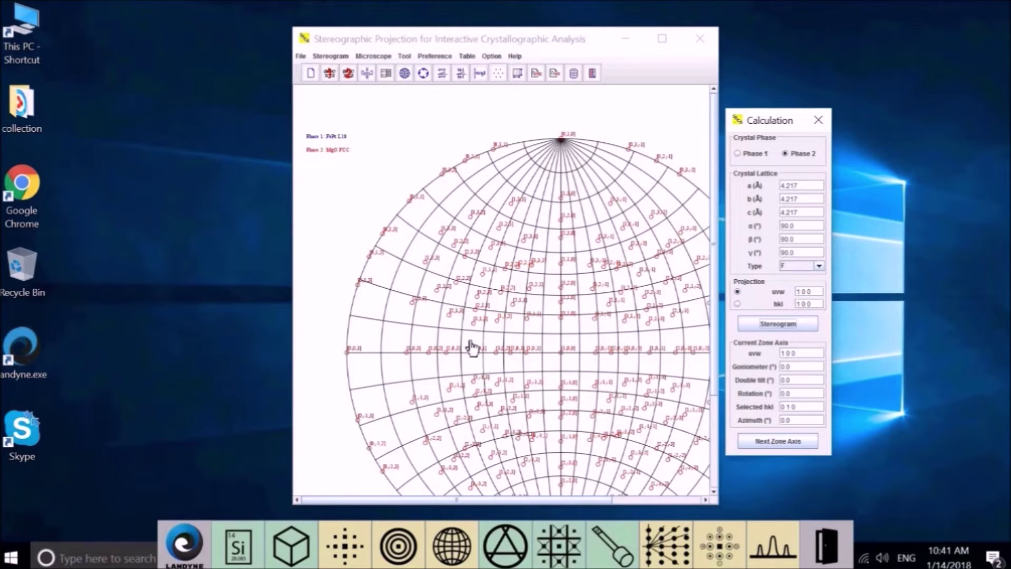
left_click(738, 304)
left_click(758, 325)
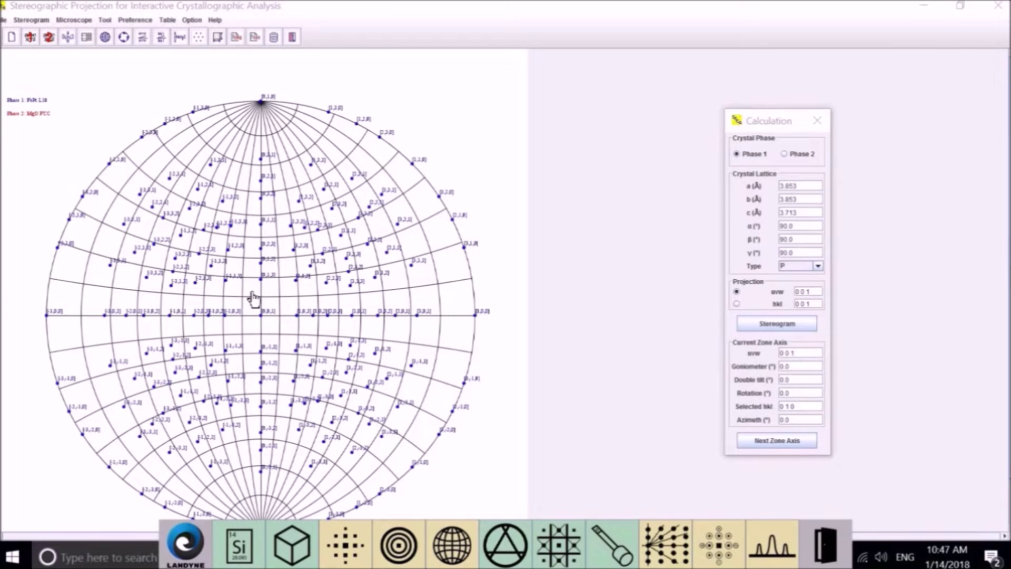
Hide the Wulff net on the phase 1 stereogram, show it again, and reopen the display options
right_click(445, 108)
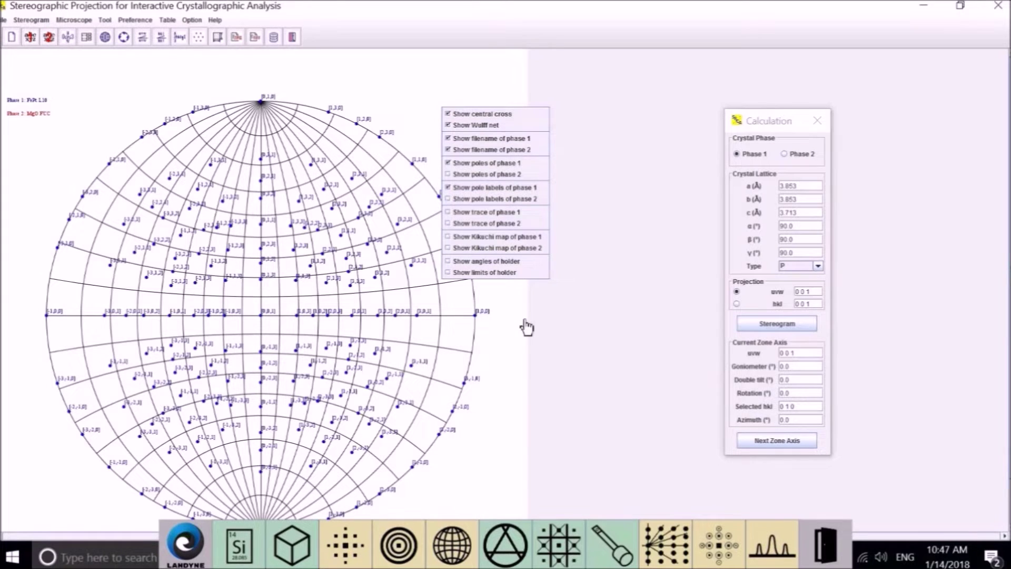
left_click(522, 128)
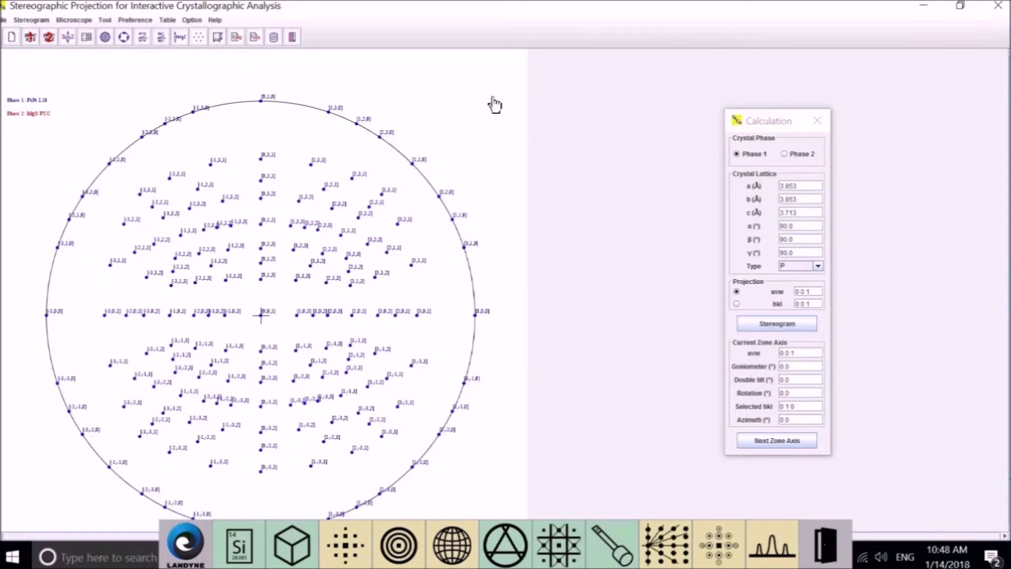
right_click(494, 105)
left_click(514, 122)
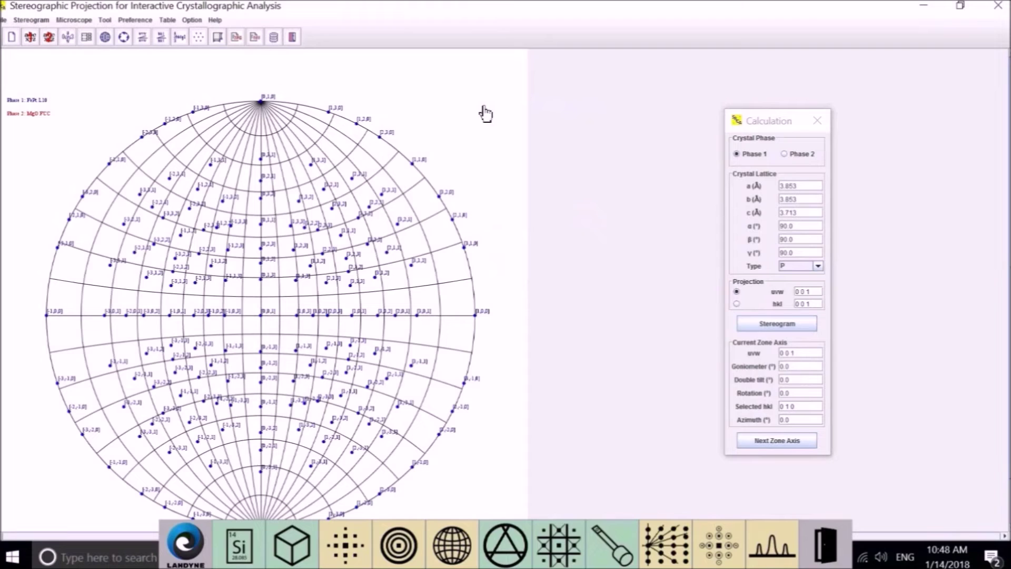
right_click(481, 108)
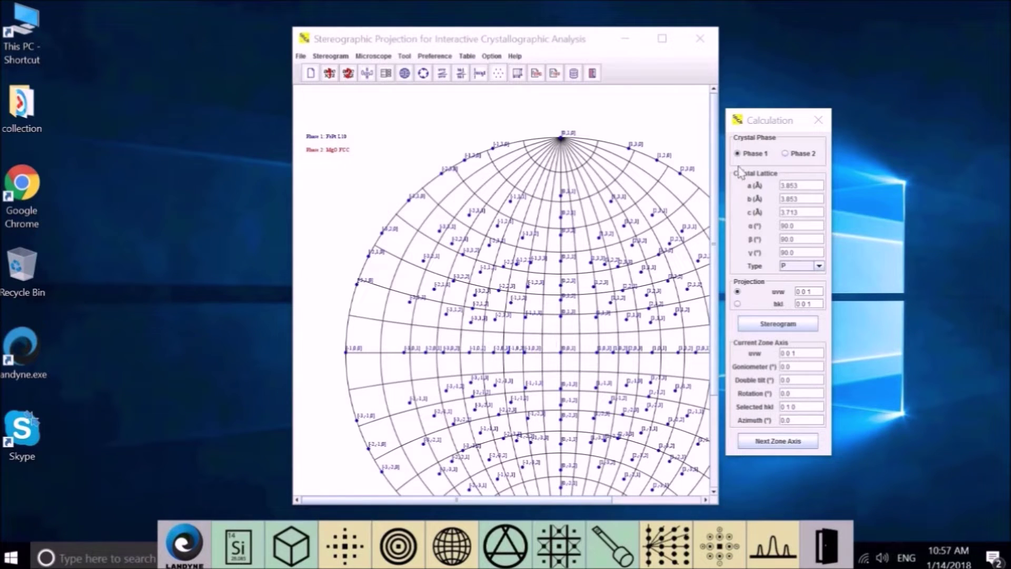
Set the phase 1 projection uvw to 1 1 1 and generate the stereogram
left_click(816, 293)
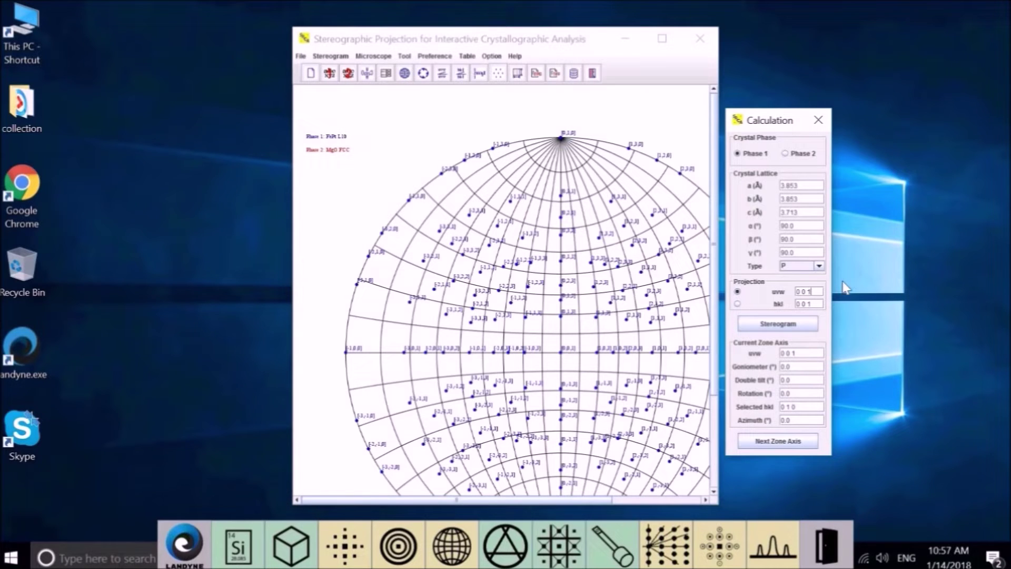
key("BackSpace")
key("BackSpace")
key("BackSpace")
key("BackSpace")
key("BackSpace")
type("1 1 1")
left_click(786, 324)
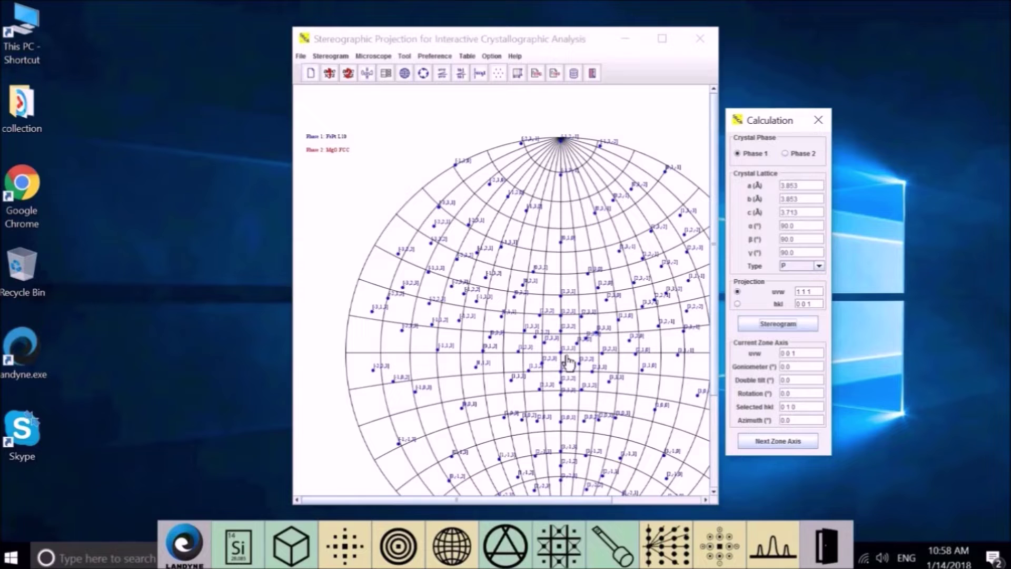
Switch the phase 1 projection to hkl and generate the stereogram for 0 0 1, and then for 0 1 1
left_click(737, 304)
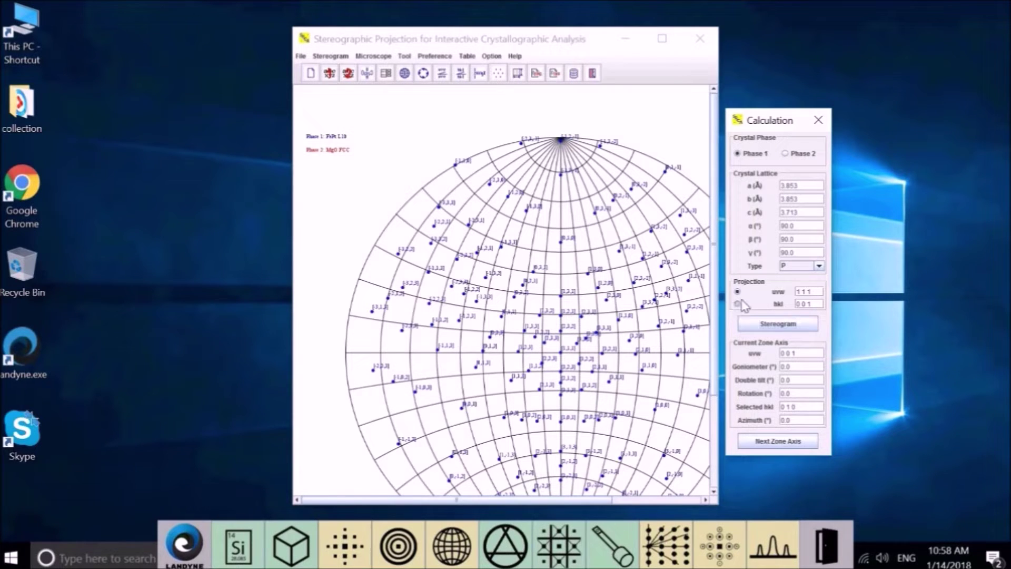
left_click(786, 326)
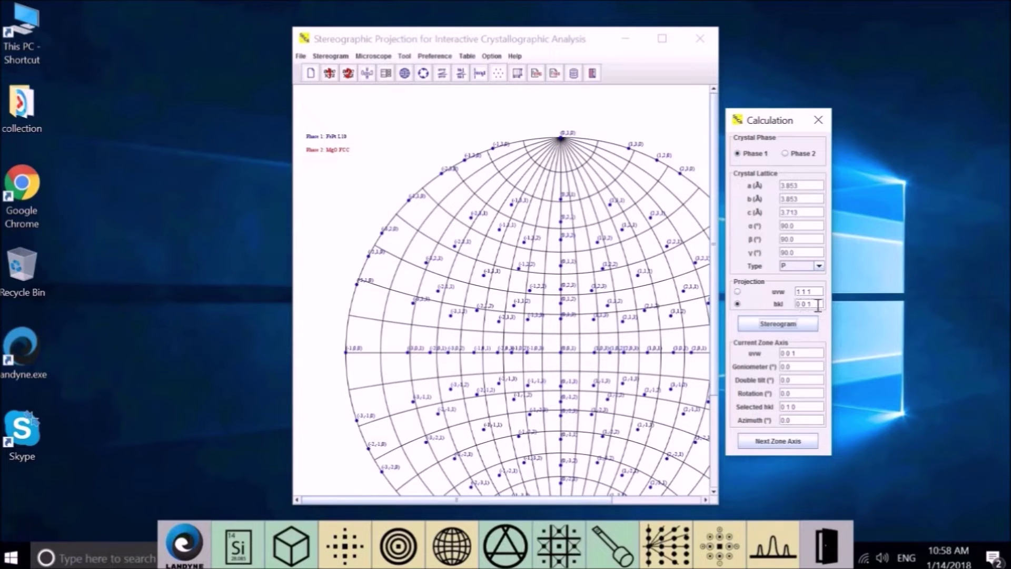
left_click(820, 308)
key("BackSpace")
key("BackSpace")
key("BackSpace")
type("1")
left_click(788, 327)
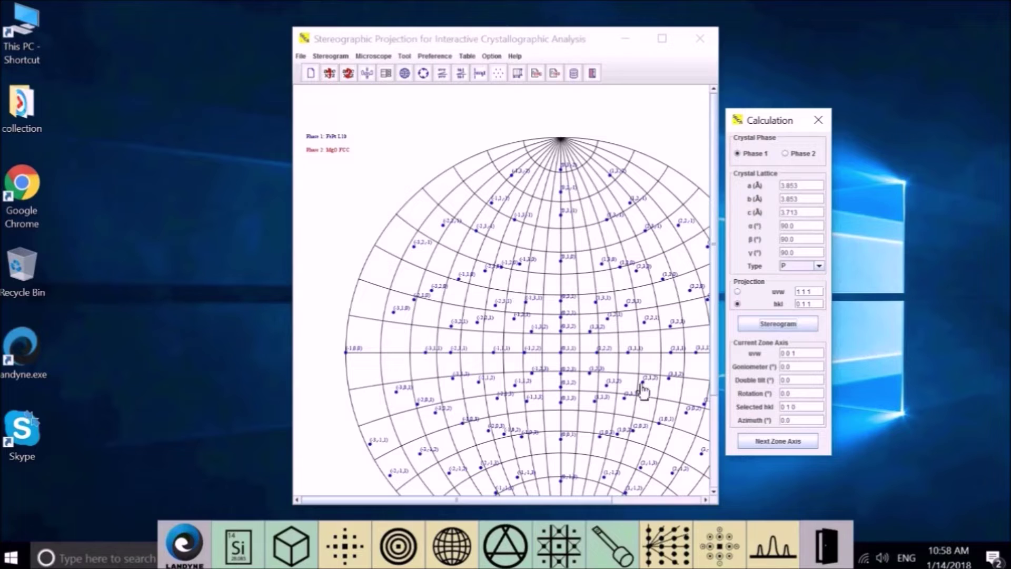
Switch the projection back to uvw 1 1 1 and regenerate the stereogram
left_click(738, 292)
left_click(800, 325)
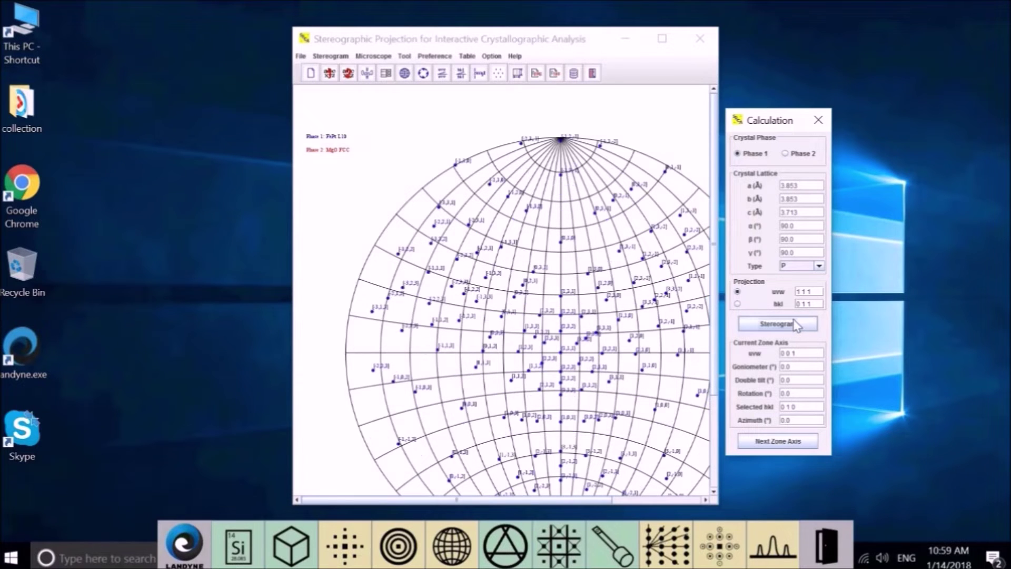
Limit the phase 1 pole range of uvw to 1 1 1 and regenerate the stereogram
left_click(332, 56)
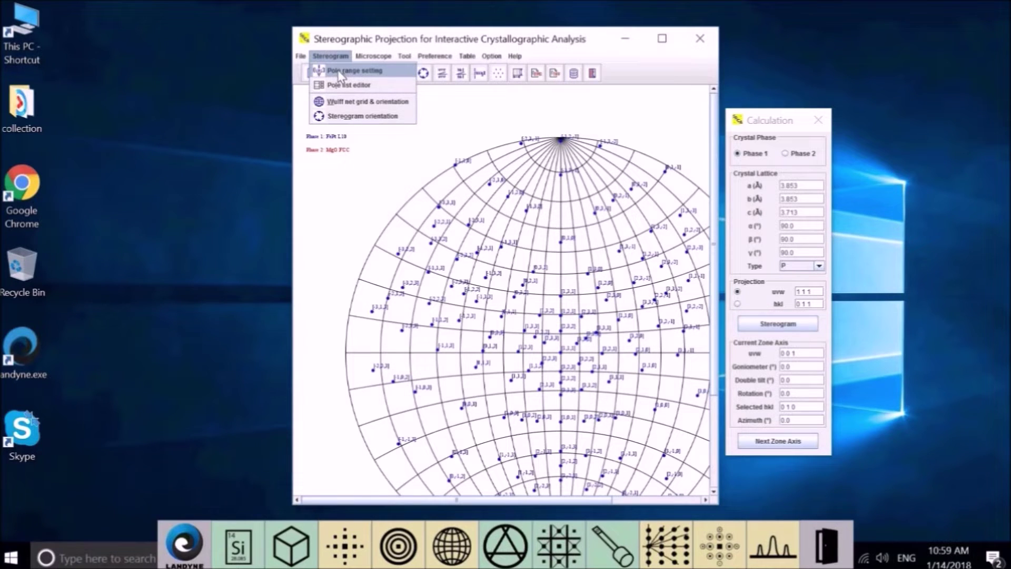
left_click(337, 70)
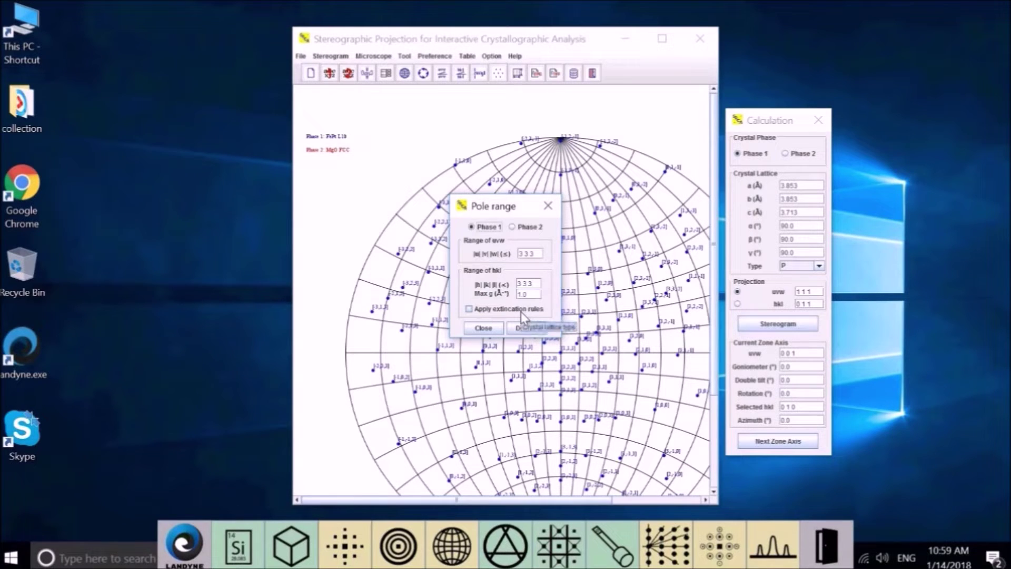
left_click(538, 248)
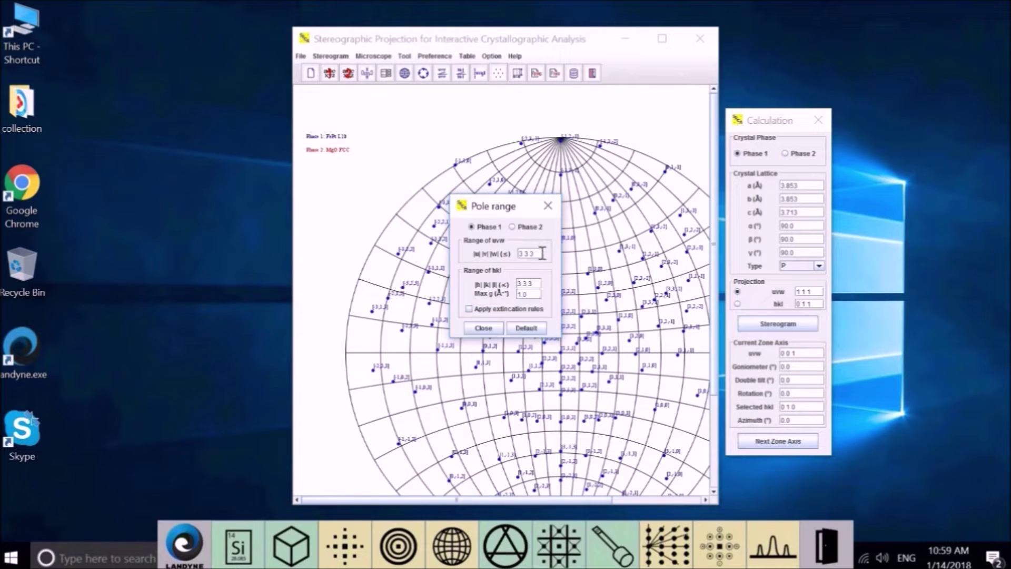
key("BackSpace")
key("BackSpace")
key("BackSpace")
key("BackSpace")
key("BackSpace")
type("1 1 1")
left_click(485, 328)
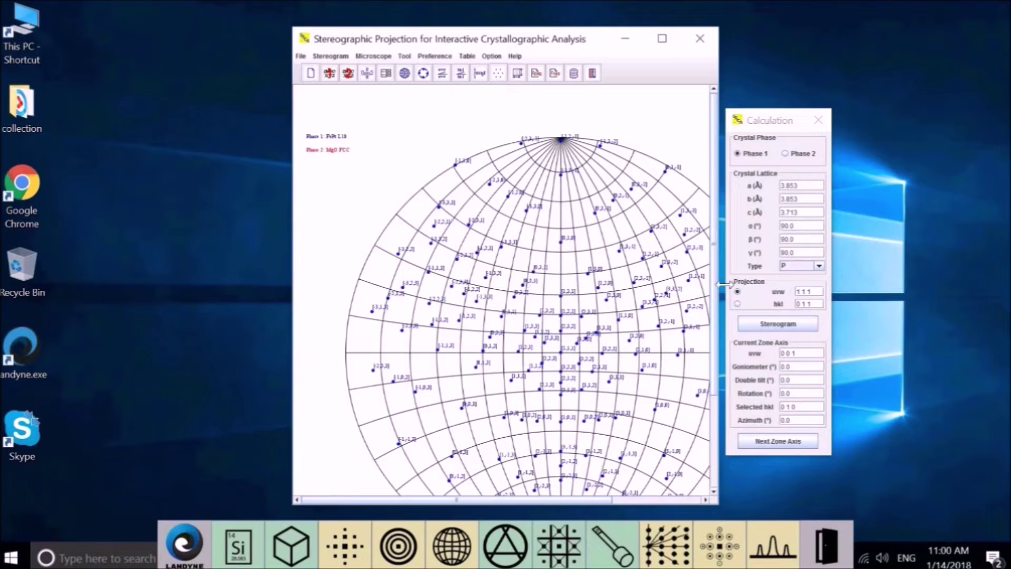
left_click(769, 324)
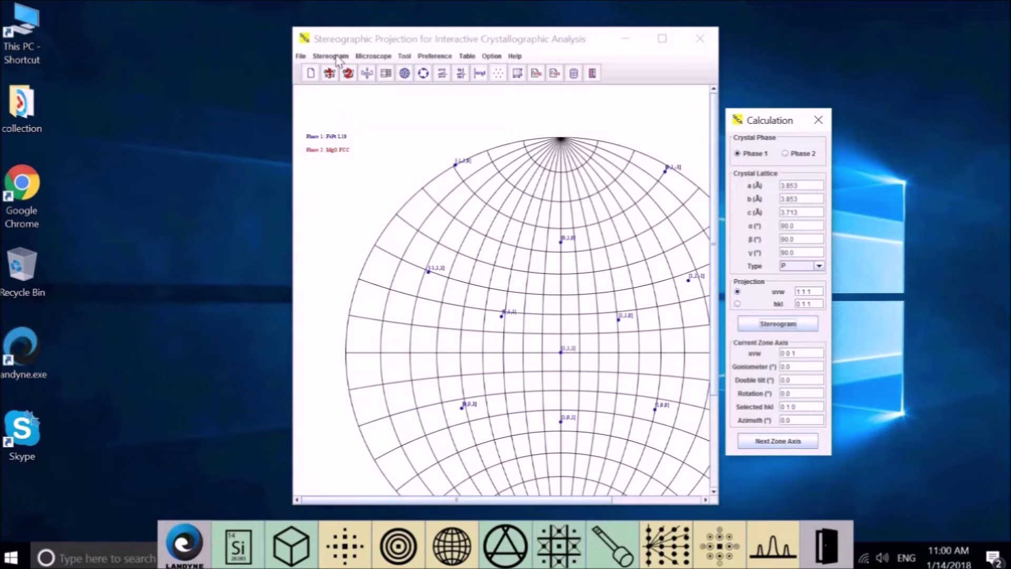
Restore the default pole range settings for phase 1 and regenerate the stereogram
left_click(347, 74)
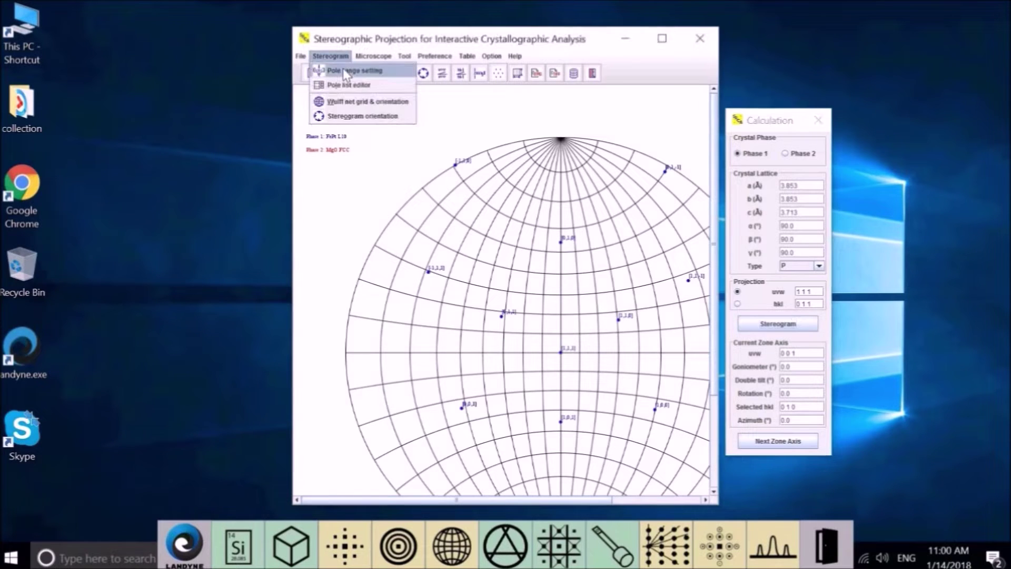
left_click(343, 68)
left_click(527, 329)
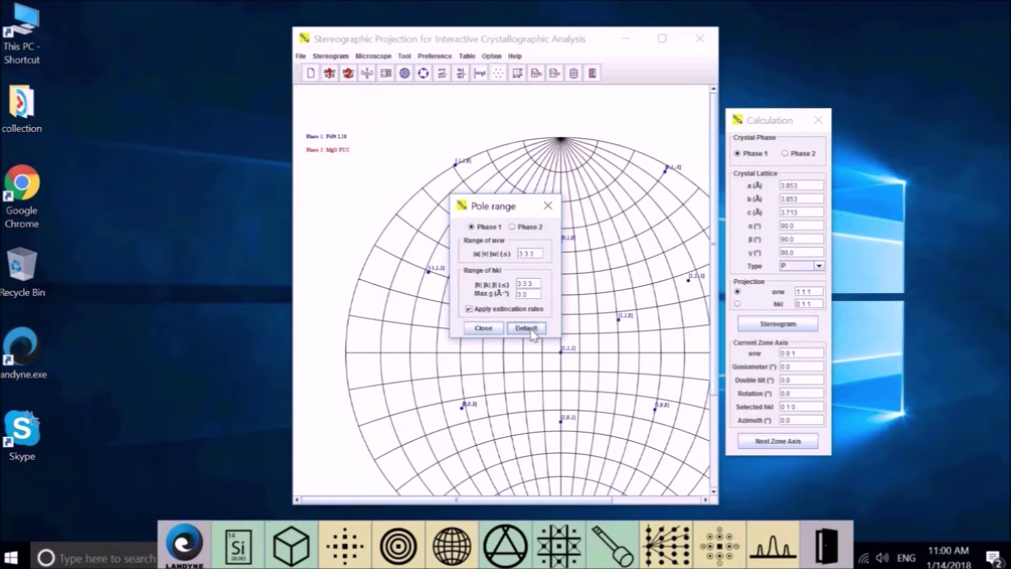
left_click(483, 328)
left_click(795, 324)
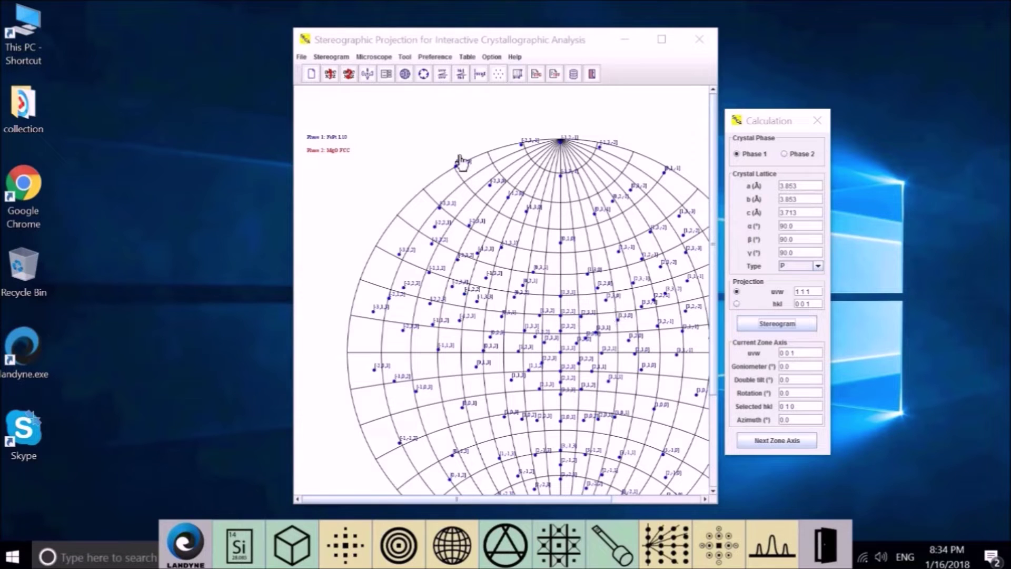
Set the phase 1 pole range of uvw to 2 2 2, regenerate the stereogram, and close the range settings
left_click(333, 58)
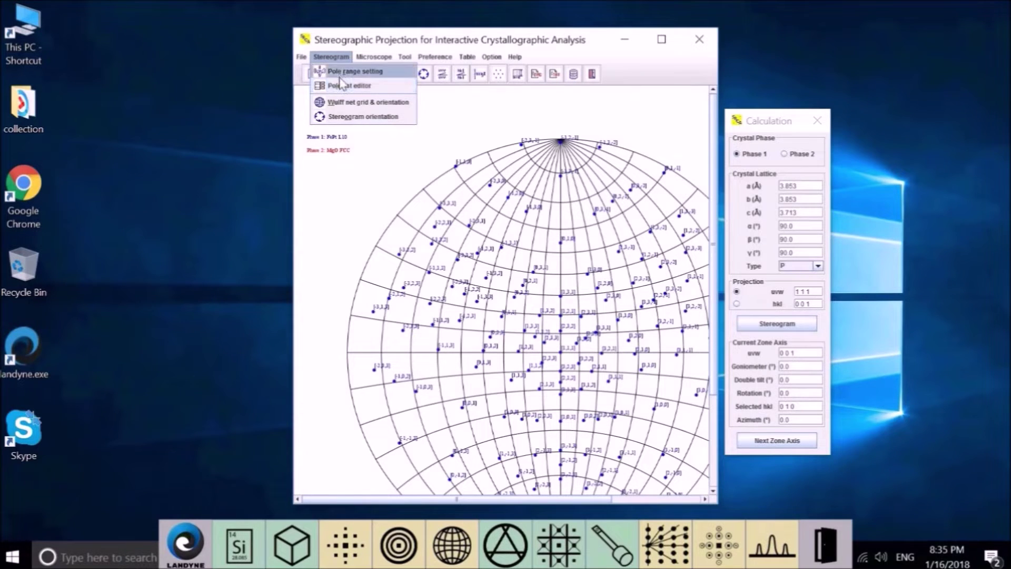
left_click(343, 72)
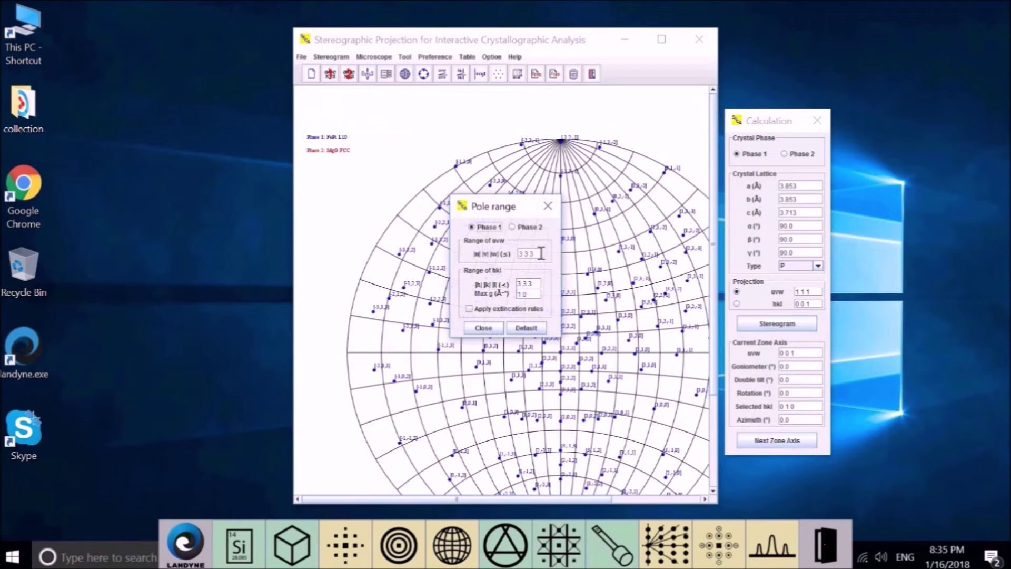
left_click(539, 253)
key("BackSpace")
key("BackSpace")
key("BackSpace")
key("BackSpace")
key("BackSpace")
type("2 2 2")
left_click(773, 330)
left_click(546, 211)
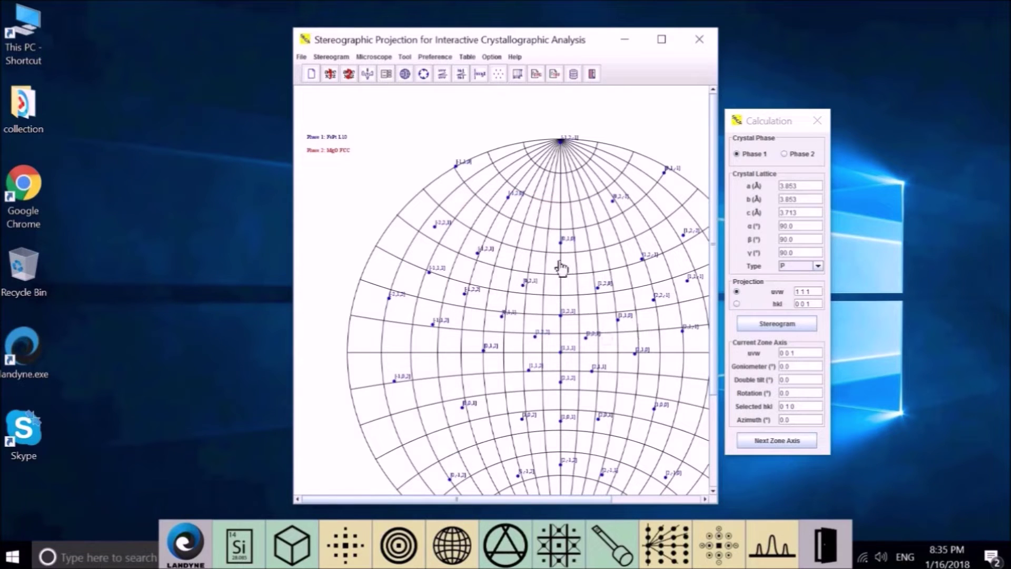
Open the pole list editor and load the pole labels for phase 1
left_click(335, 59)
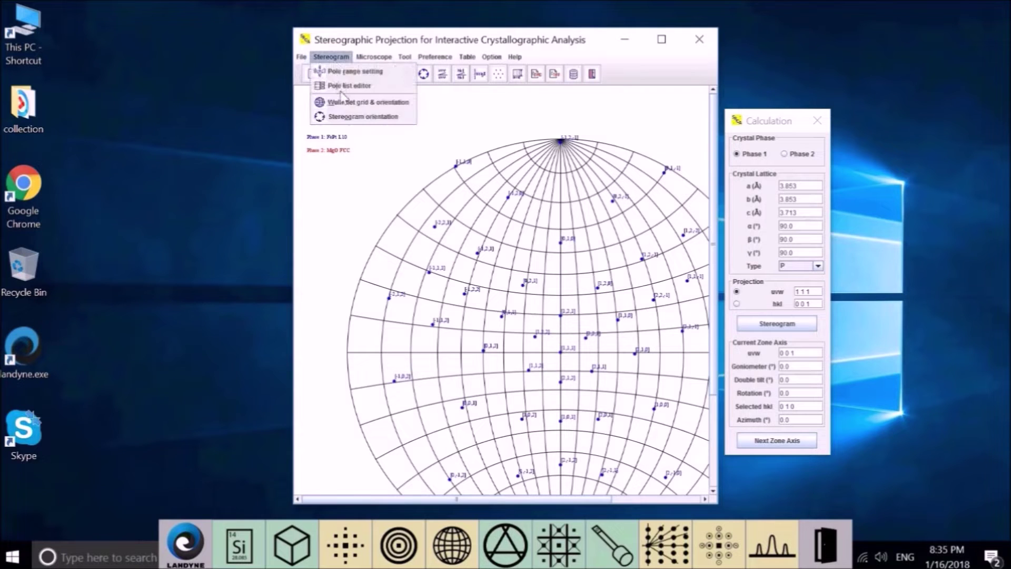
left_click(343, 84)
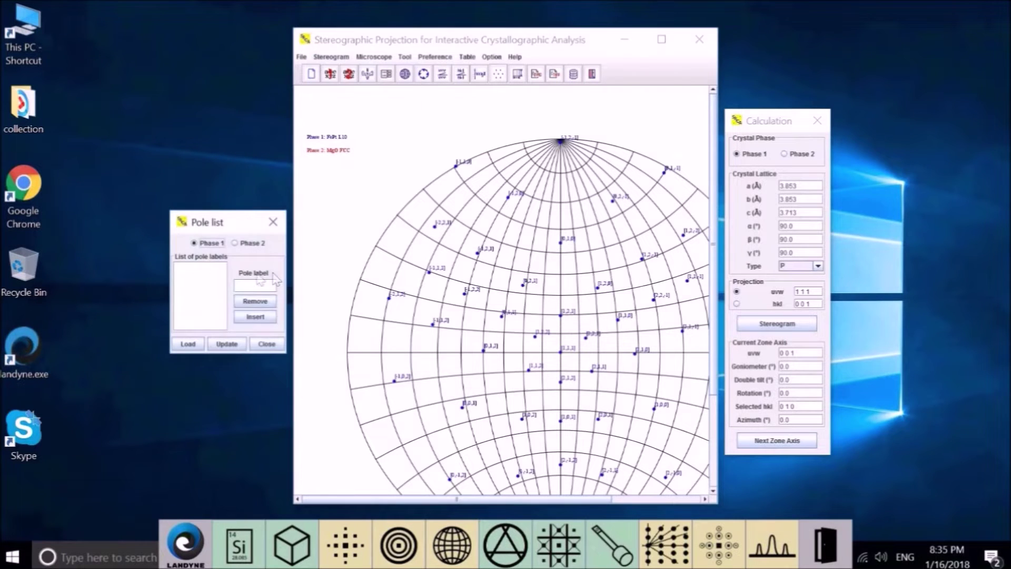
left_click(188, 345)
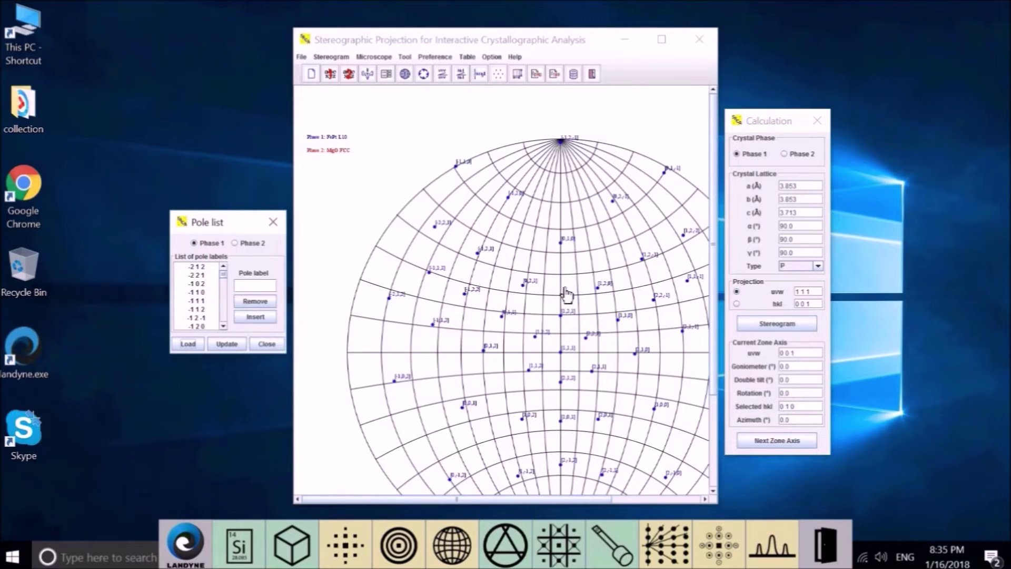
Try to insert the pole 1 3 1 into the phase 1 pole list
left_click(269, 286)
type("1 3 1")
left_click(250, 318)
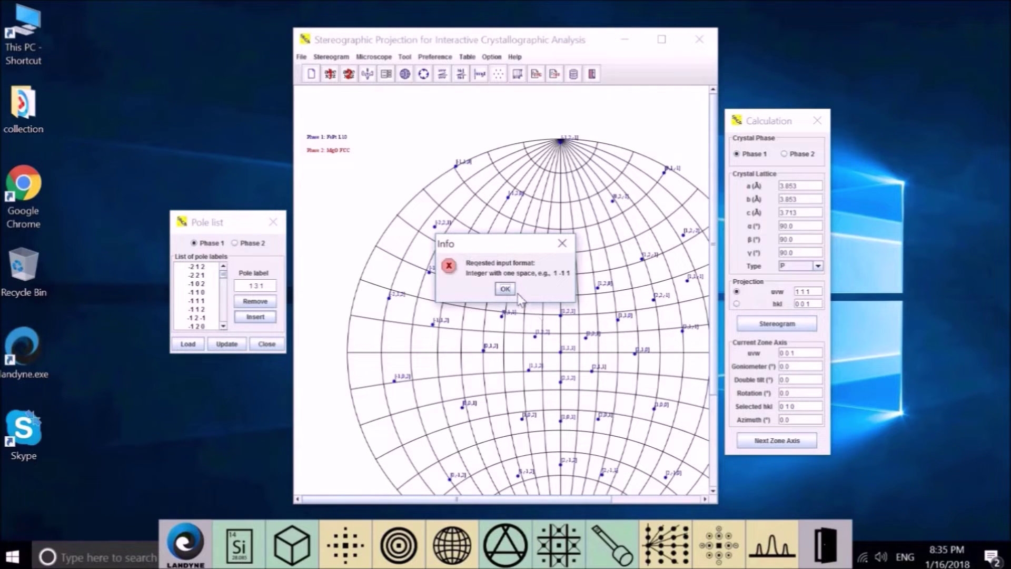
left_click(505, 289)
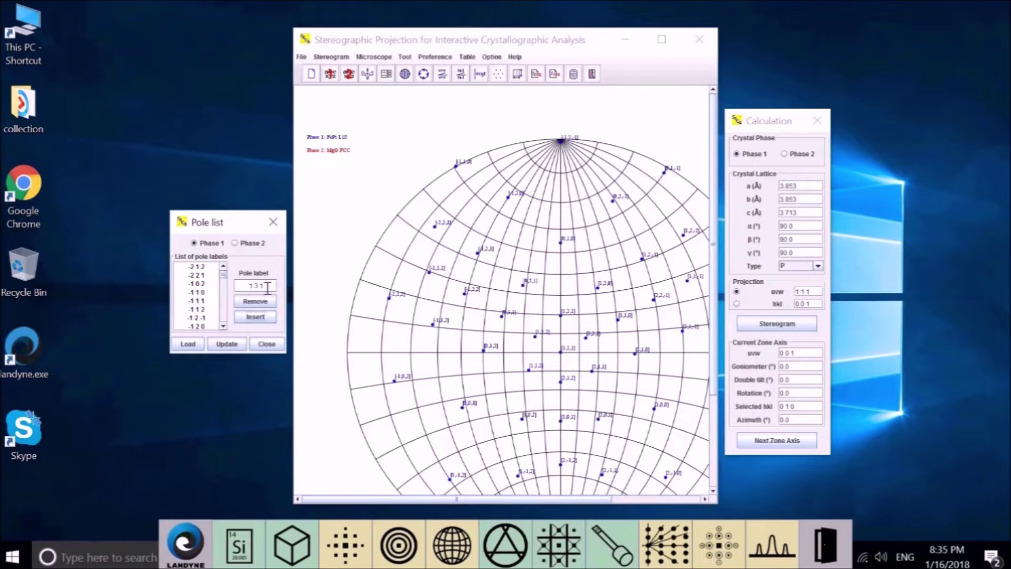
Re-enter the pole label as 1 3 1, insert it into the phase 1 list, update the stereogram, and check the end of the list
left_click(267, 287)
key("BackSpace")
key("BackSpace")
key("BackSpace")
key("BackSpace")
key("BackSpace")
type("1 3 1")
left_click(263, 318)
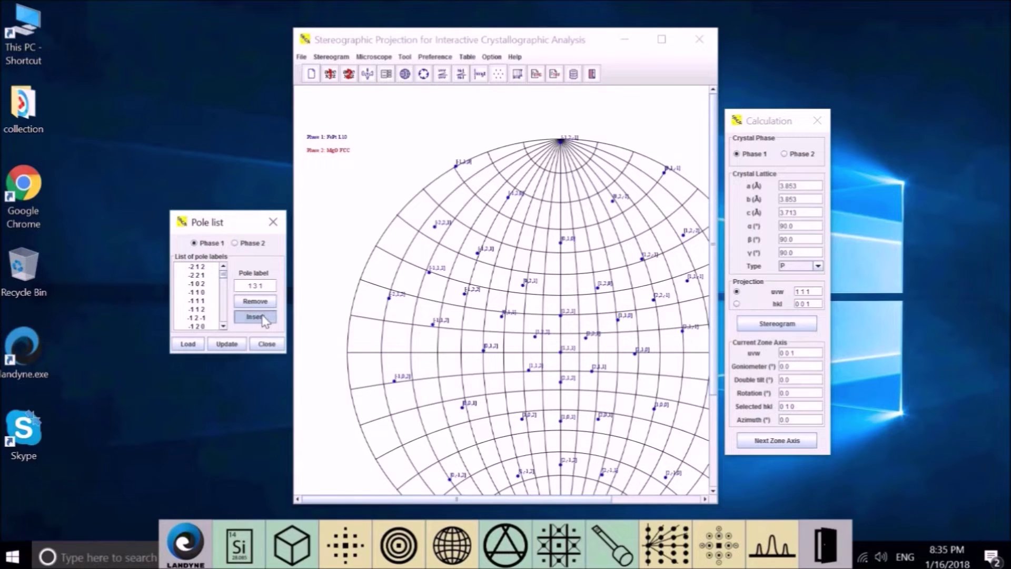
left_click(225, 347)
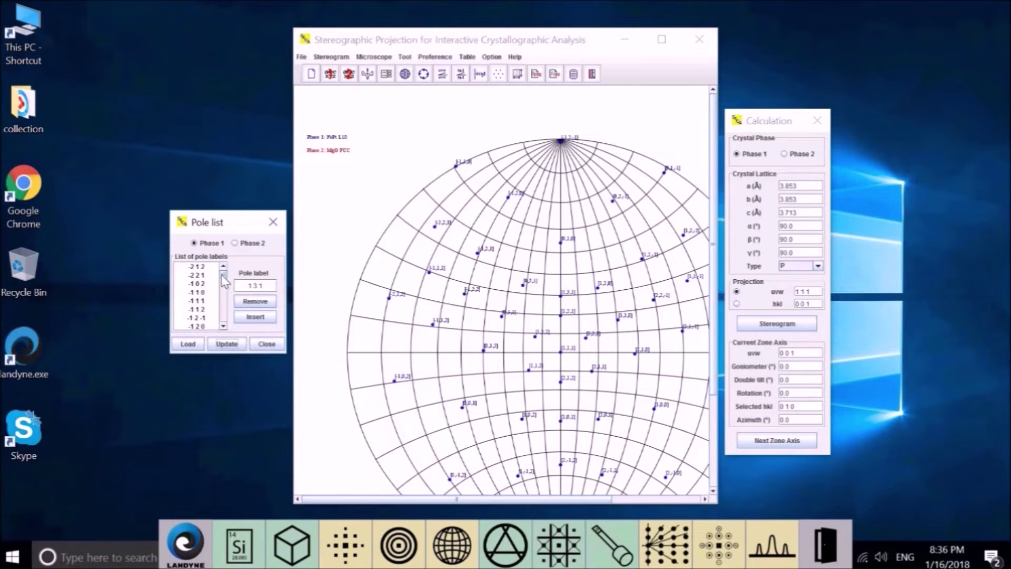
scroll(226, 325, "down", 10)
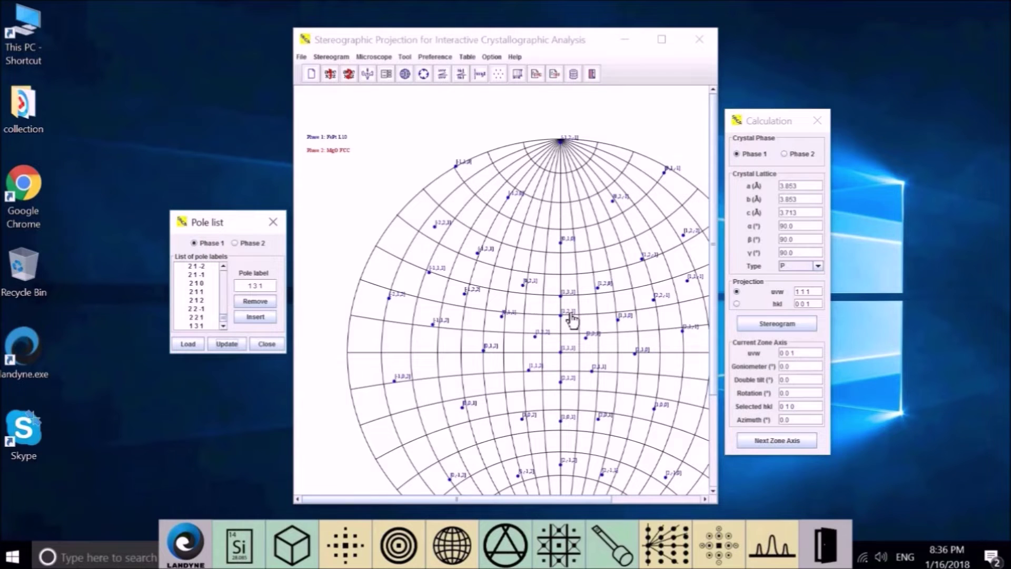
Remove the pole 1 2 1 from the phase 1 list and update the stereogram
left_click(251, 304)
left_click(230, 302)
scroll(223, 309, "up", 3)
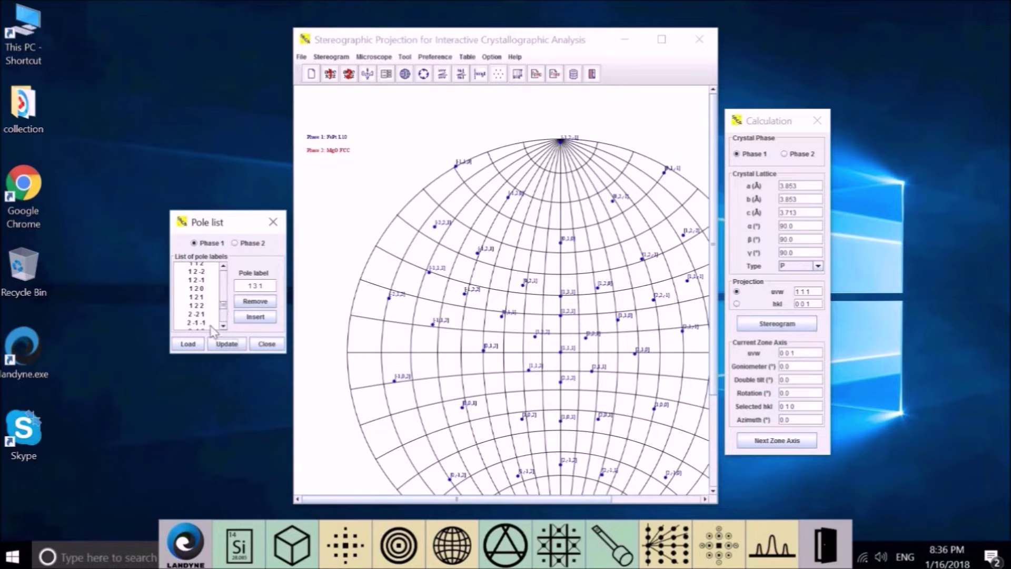
left_click(195, 298)
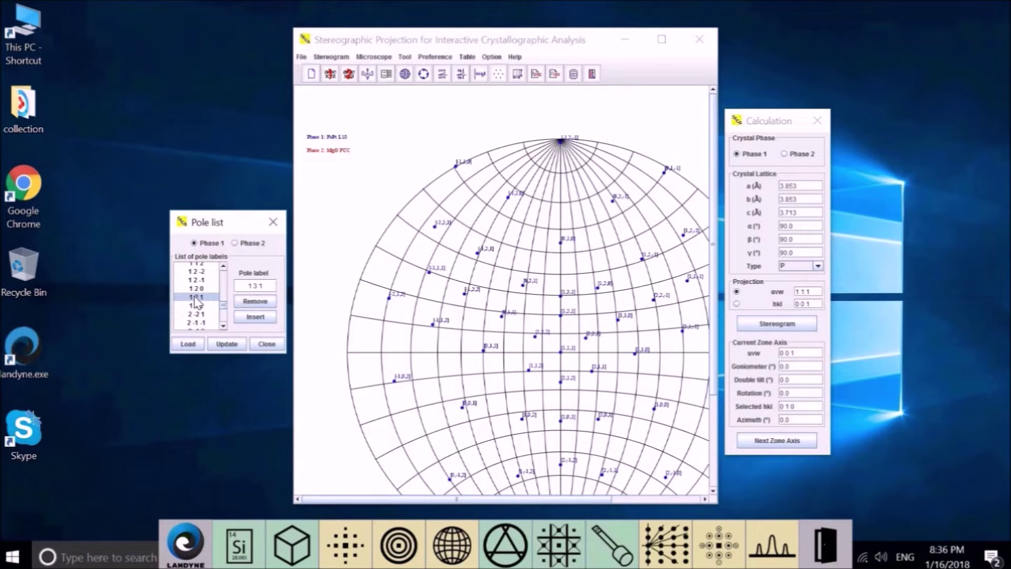
left_click(256, 303)
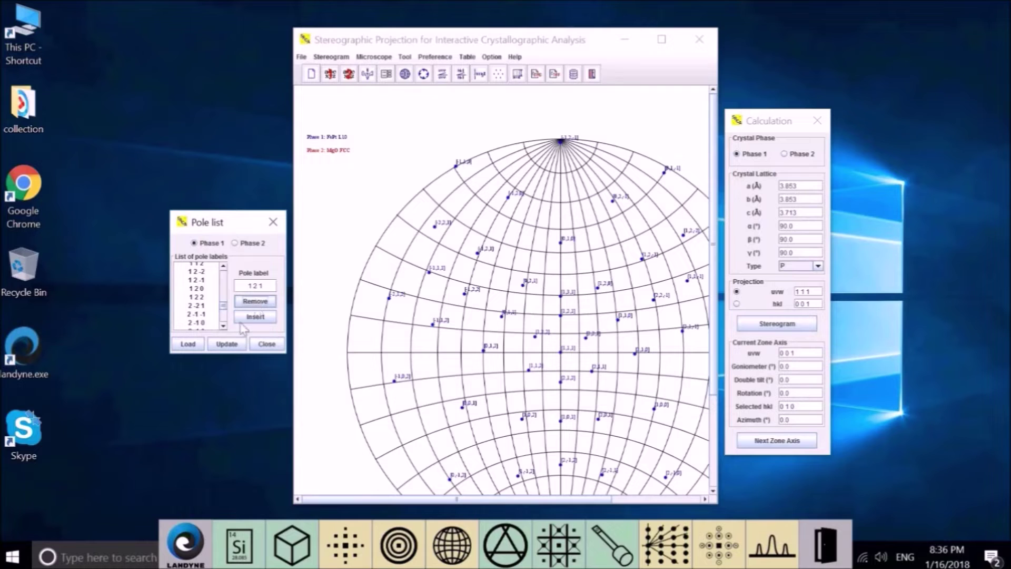
left_click(230, 345)
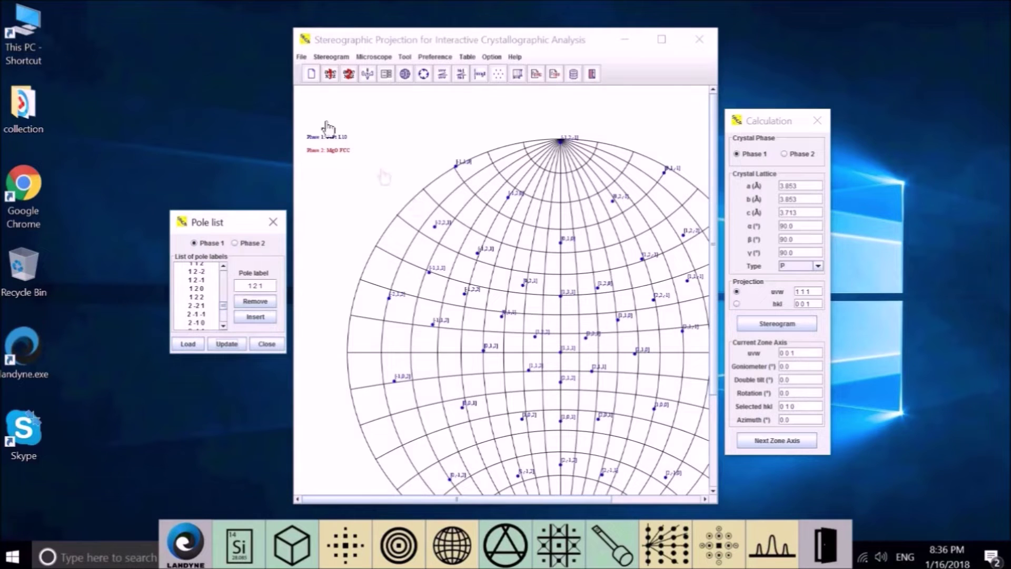
left_click(325, 59)
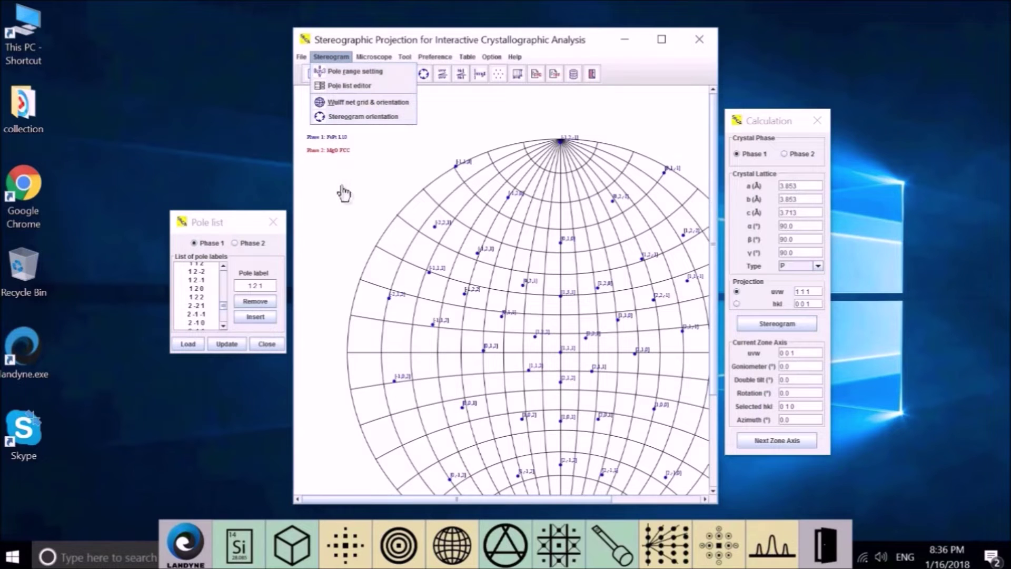
left_click(344, 193)
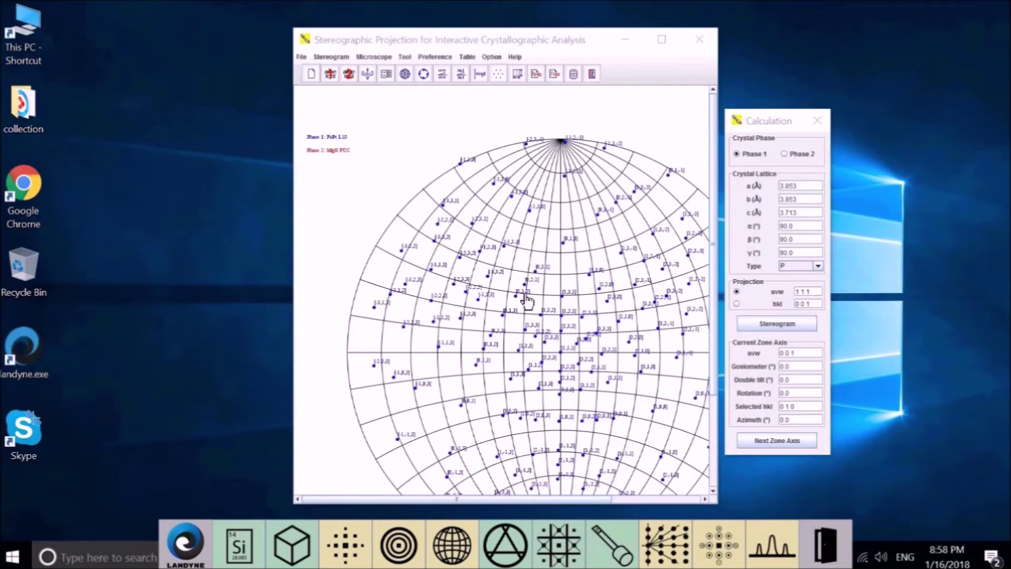
Open the Wulff net grid and orientation settings, try a net grid of 5°, and set it to 15°
left_click(331, 57)
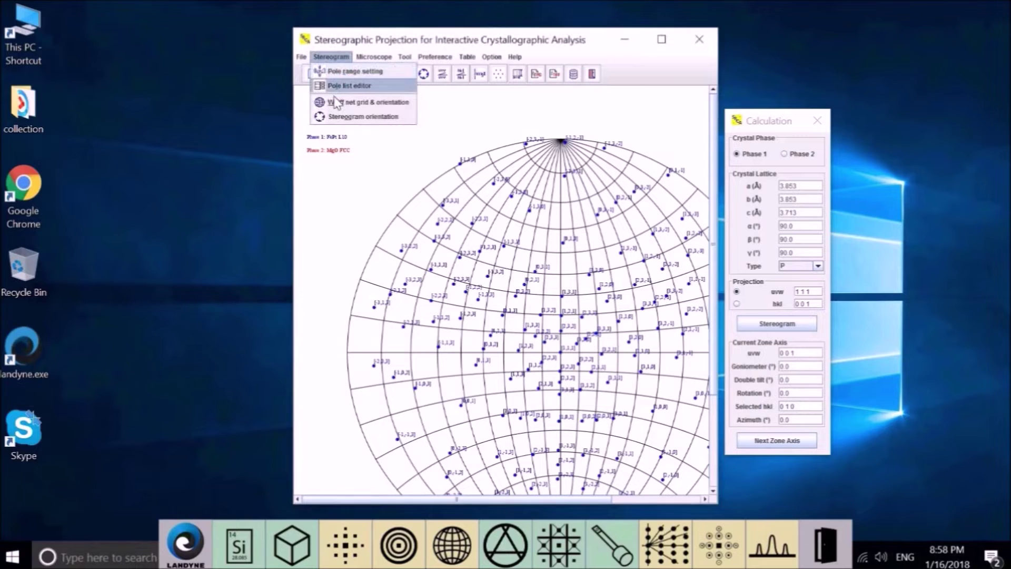
left_click(332, 103)
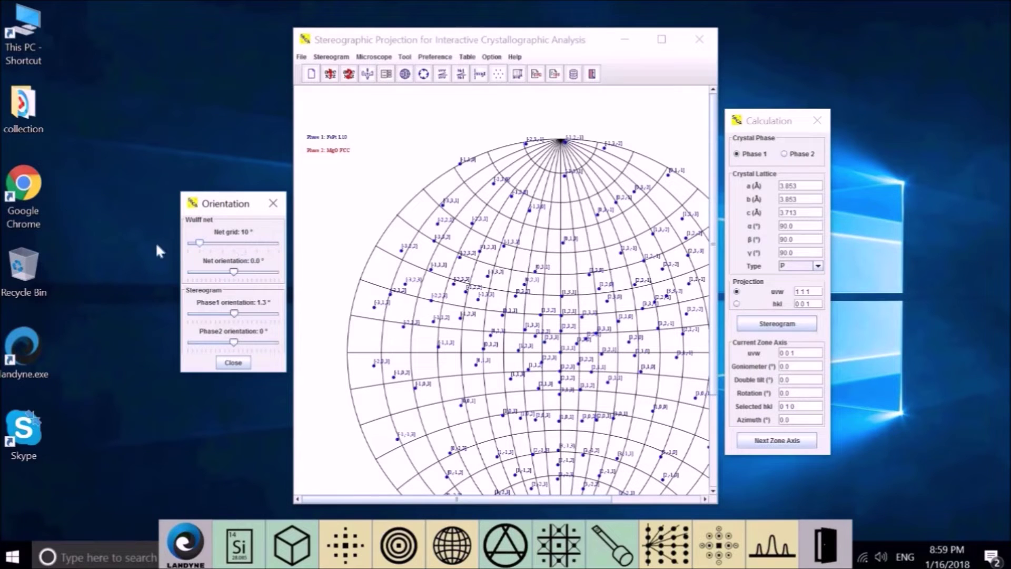
left_click(191, 244)
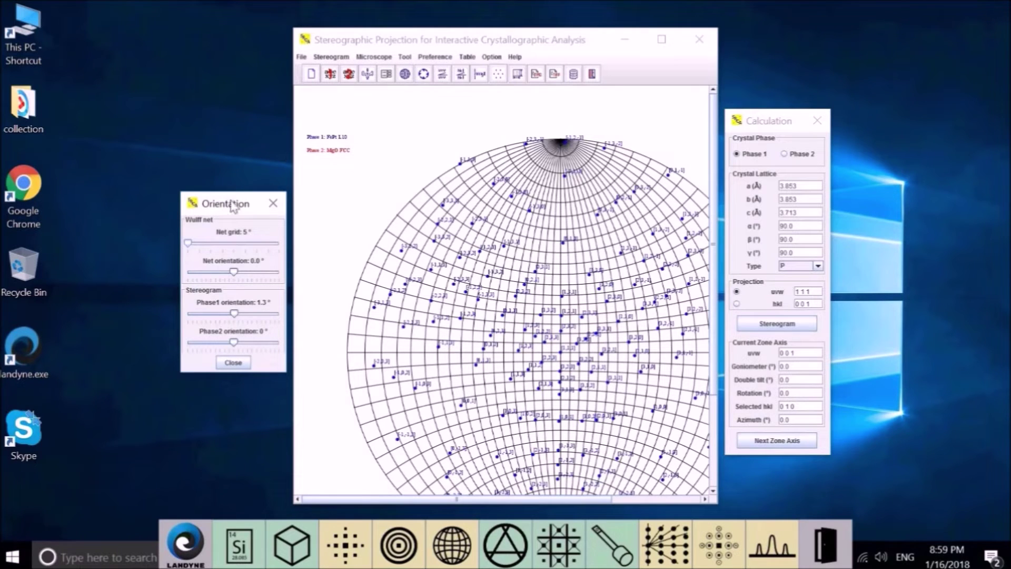
left_click(239, 242)
left_click(239, 243)
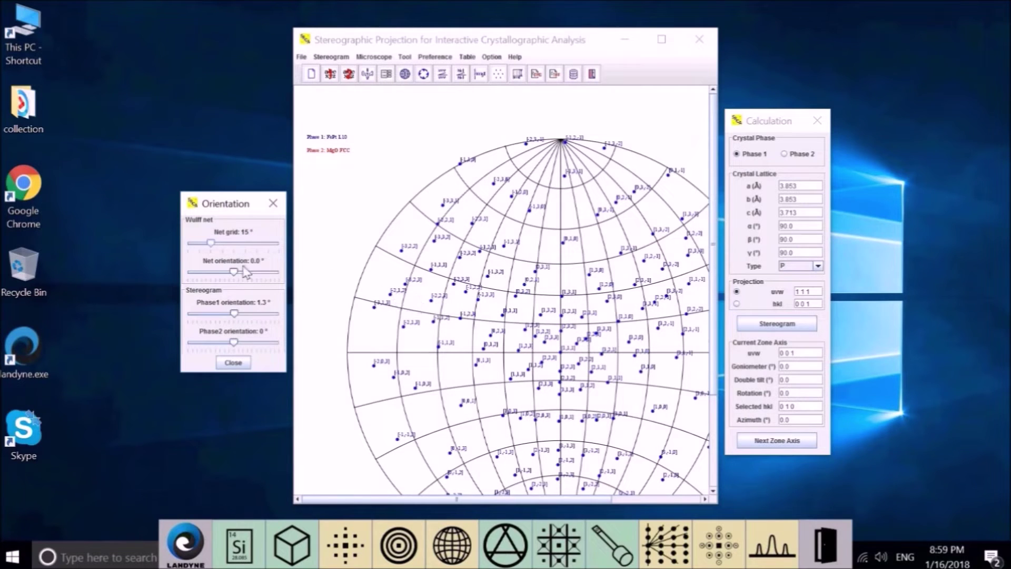
Try adjusting the Wulff net orientation and rotate the phase 1 stereogram to about 4.19°
left_click_drag(238, 280, 238, 281)
left_click_drag(239, 276, 240, 277)
mouse_move(235, 318)
left_mouse_down()
mouse_move(246, 319)
mouse_move(233, 326)
left_mouse_up()
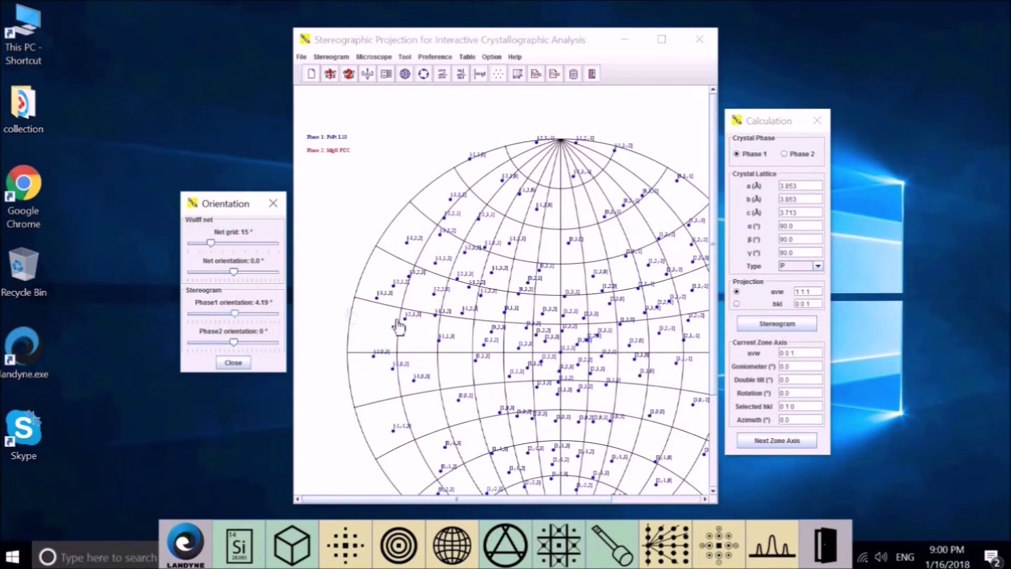
Rotate the phase 1 stereogram to about -8.31° and return its orientation to about 0.07°
left_click_drag(236, 314, 232, 313)
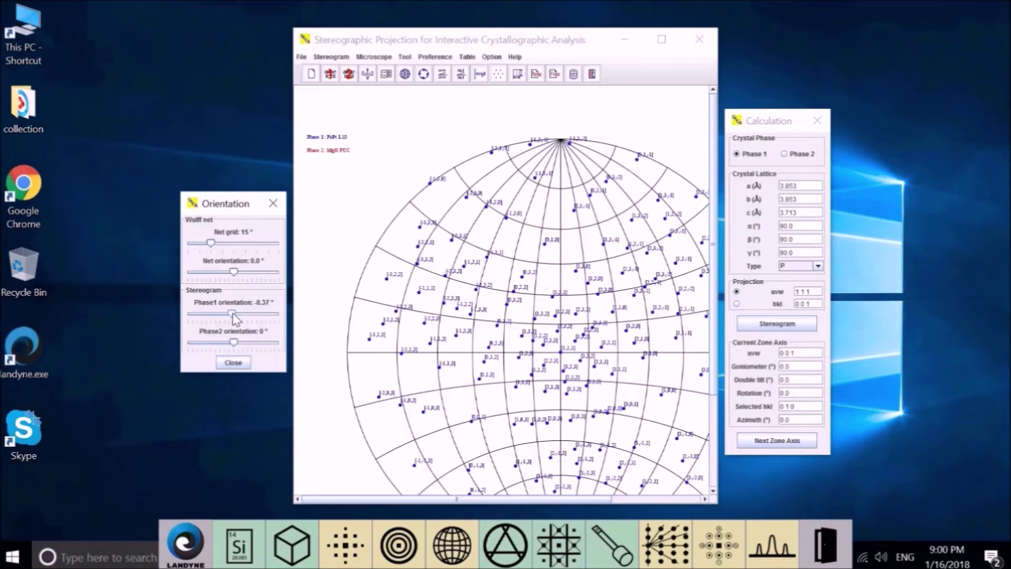
left_click_drag(233, 313, 233, 314)
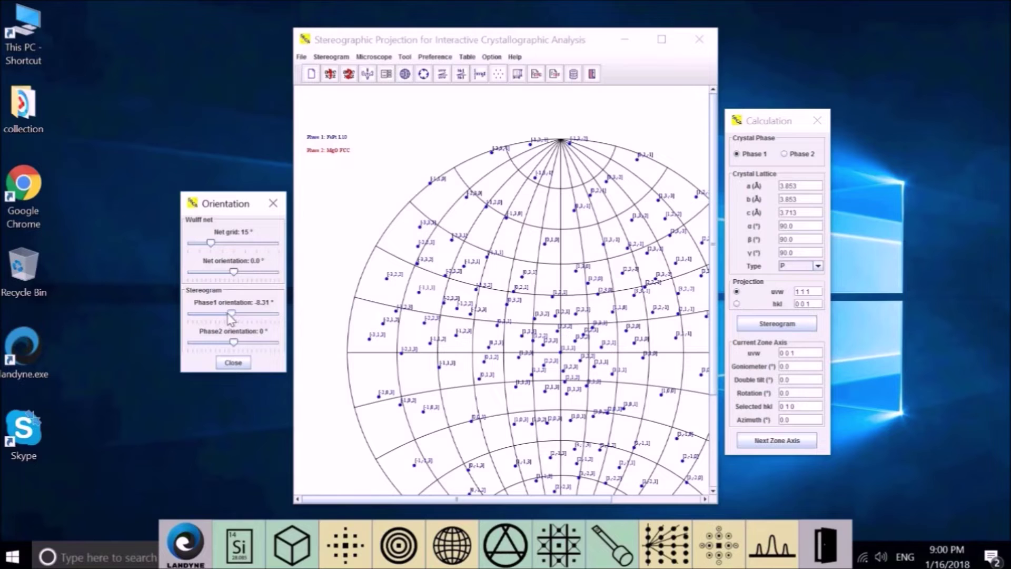
left_click_drag(231, 315, 232, 315)
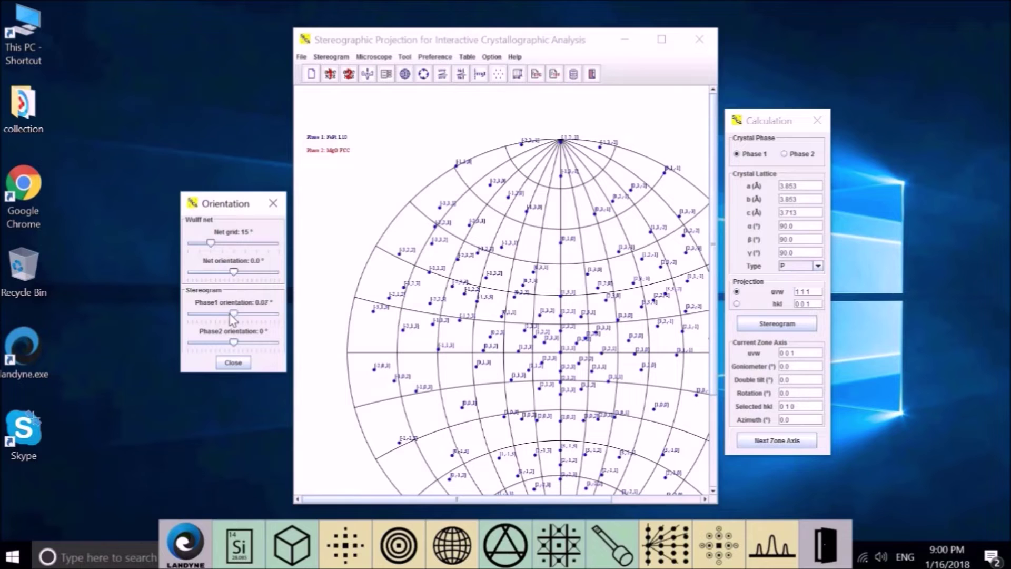
left_click_drag(230, 315, 231, 315)
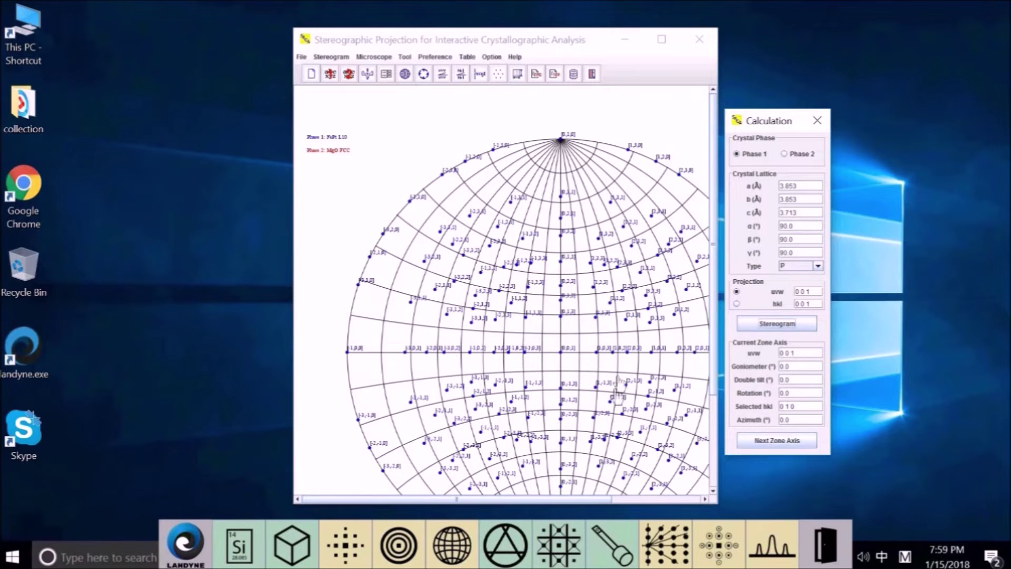
Examine the uvw 0 0 1 stereogram at different magnifications and view positions, ending with a close-up around the central pole
left_click(574, 329)
scroll(573, 330, "up", 5)
scroll(634, 252, "up", 3)
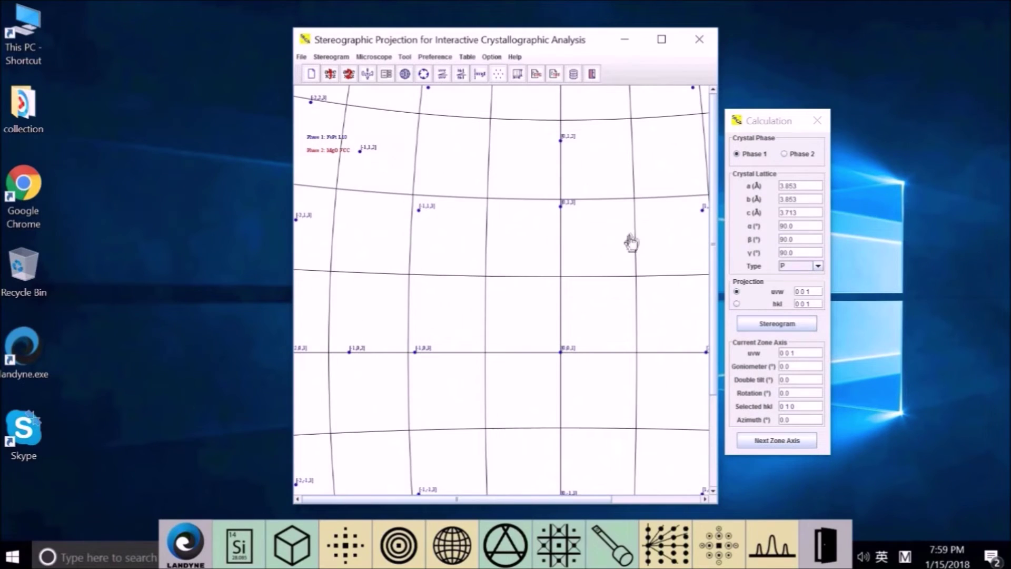
scroll(632, 243, "down", 5)
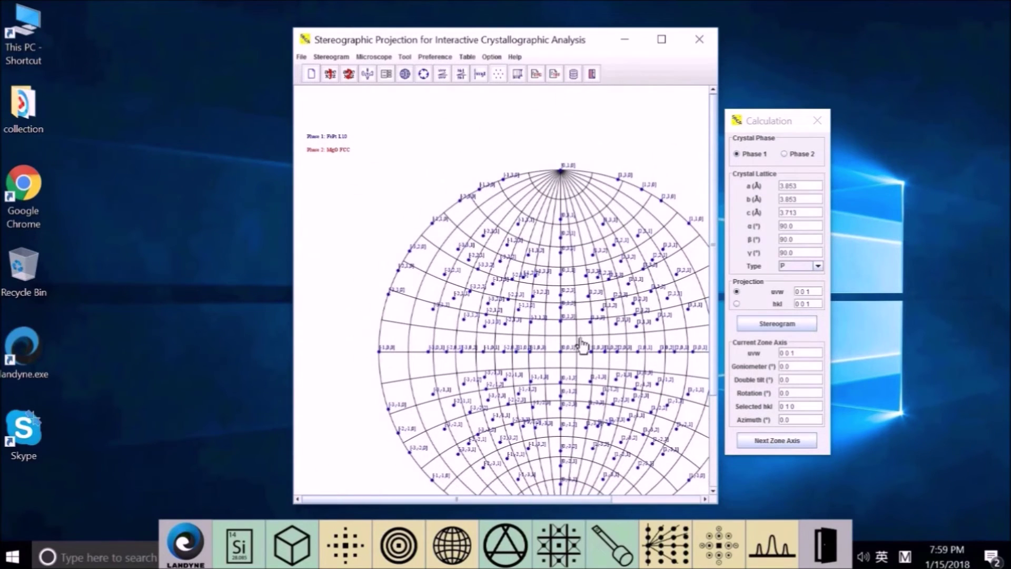
scroll(609, 298, "up", 6)
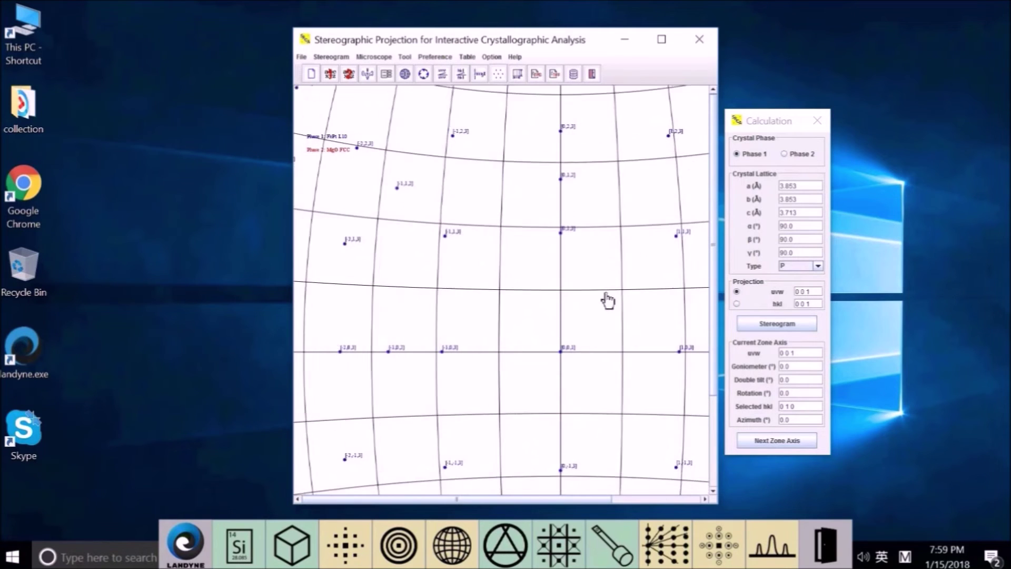
scroll(607, 303, "down", 2)
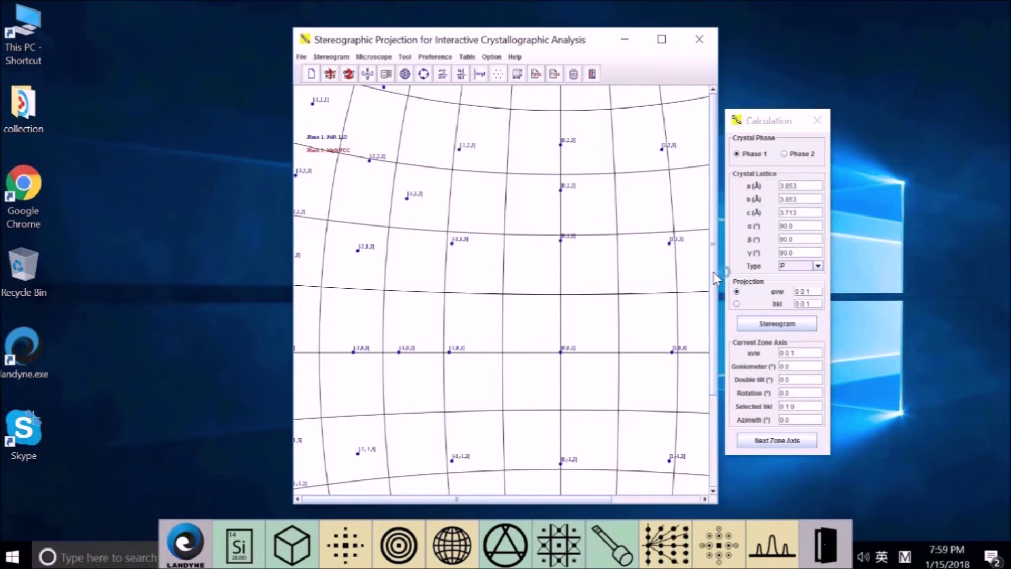
scroll(714, 284, "down", 5)
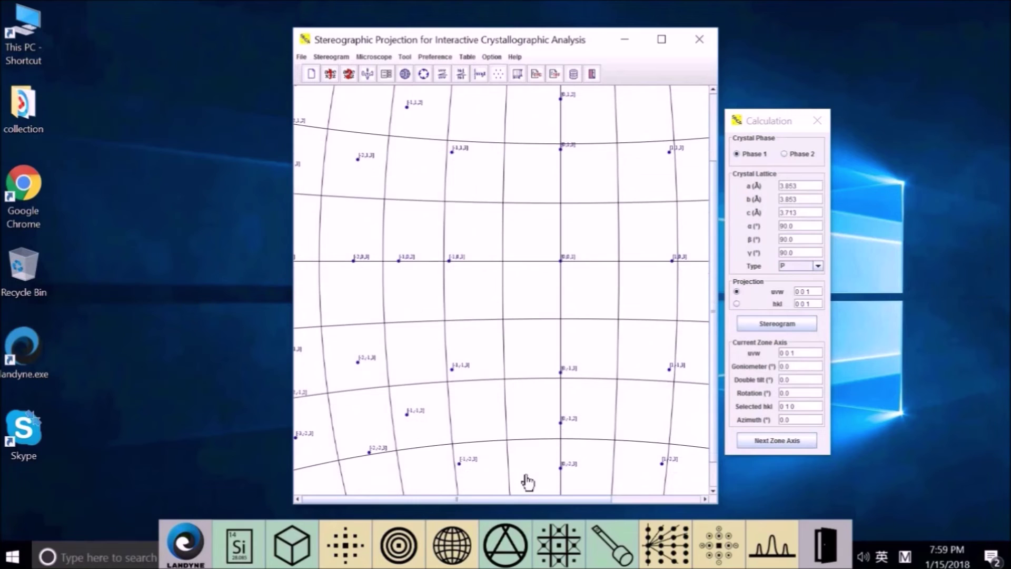
scroll(579, 494, "down", 6)
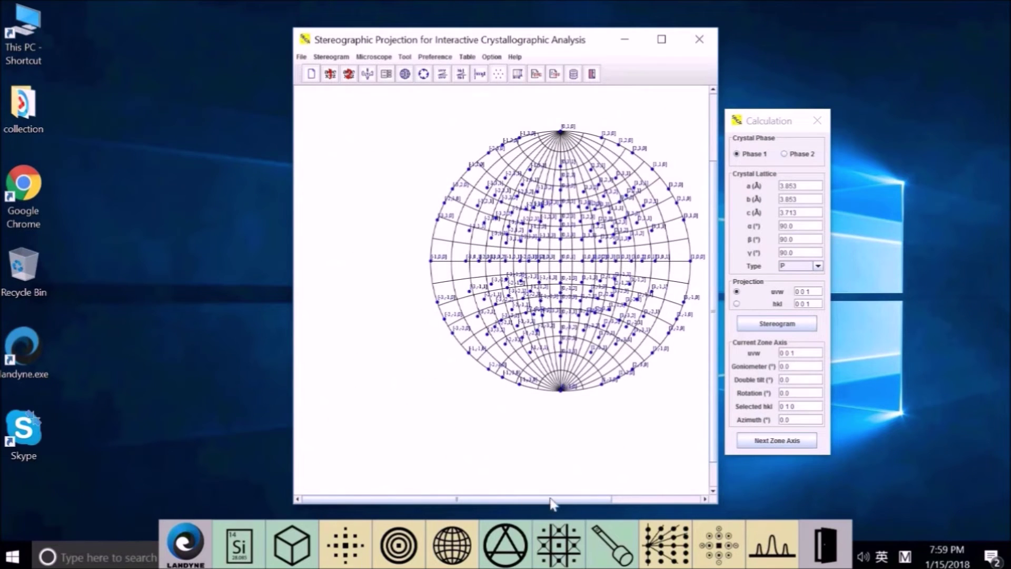
left_click_drag(535, 499, 598, 501)
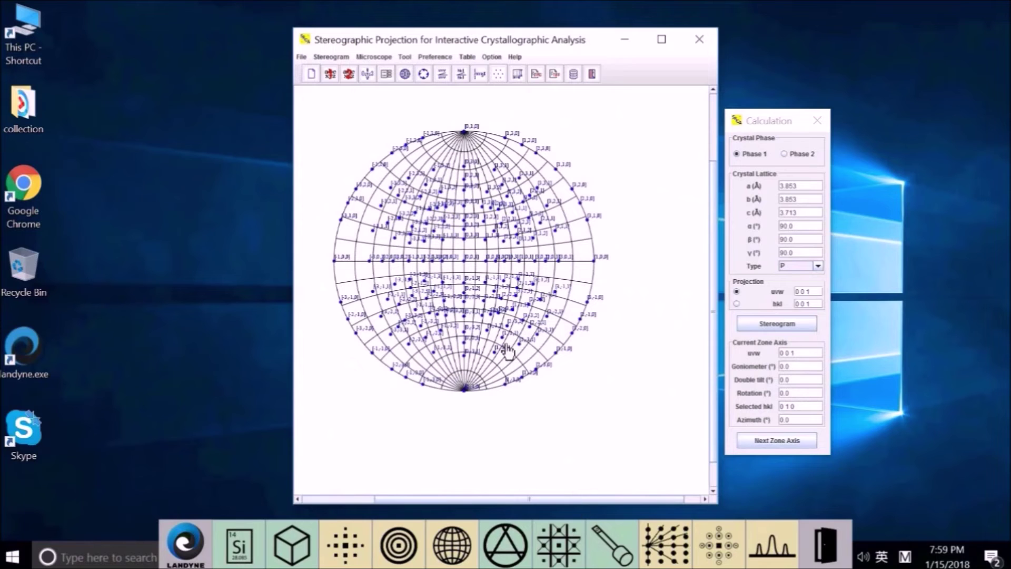
scroll(535, 316, "up", 5)
scroll(535, 316, "up", 5)
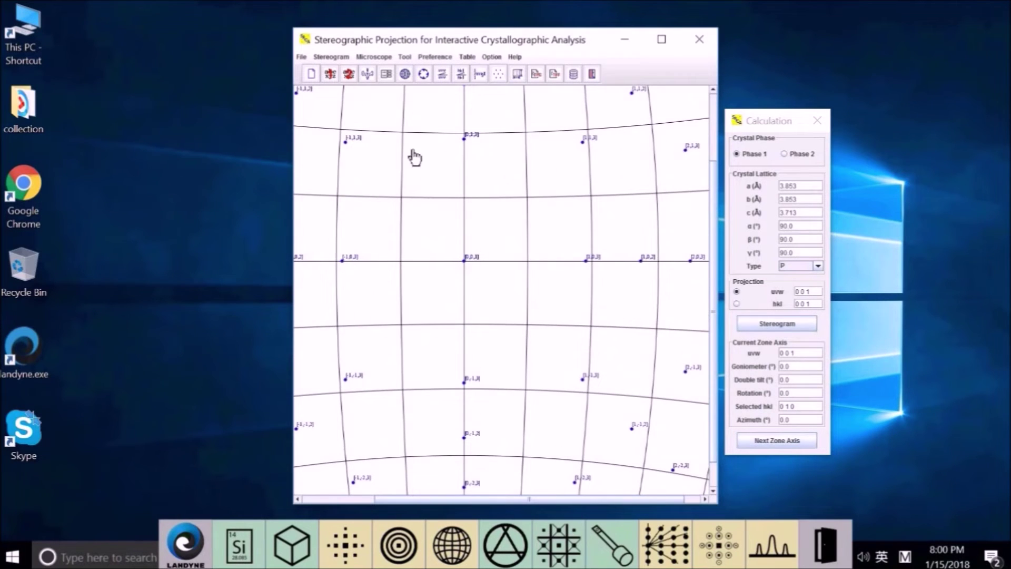
Set the pole label font size to 18 and apply tilted labels in the label style options
left_click(435, 57)
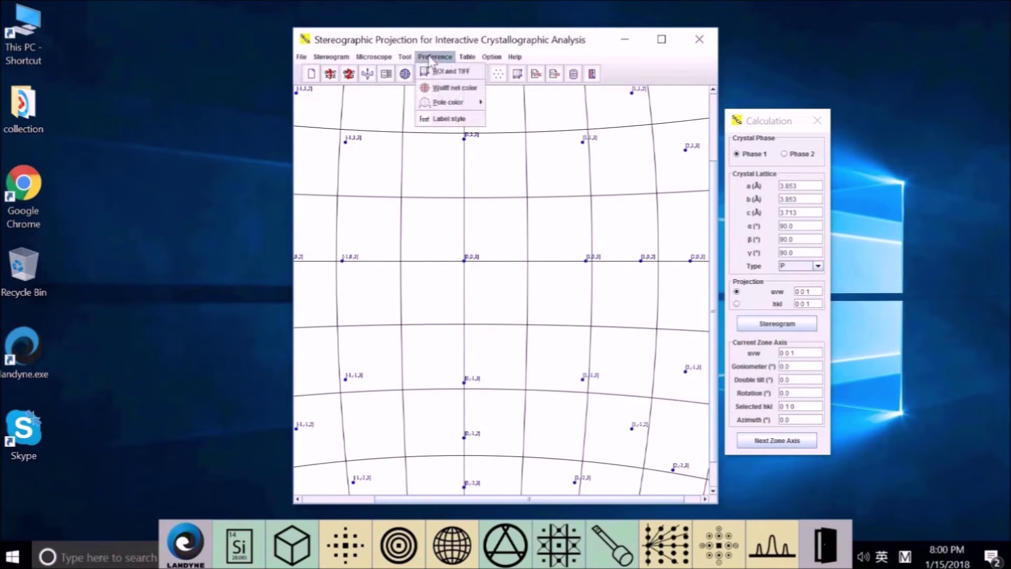
left_click(457, 120)
left_click(527, 279)
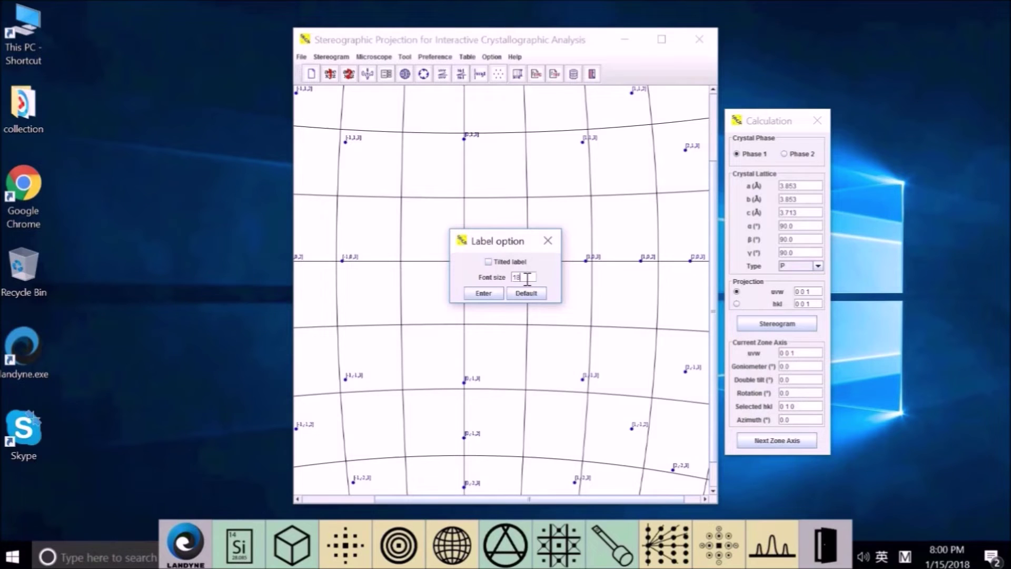
left_click(497, 296)
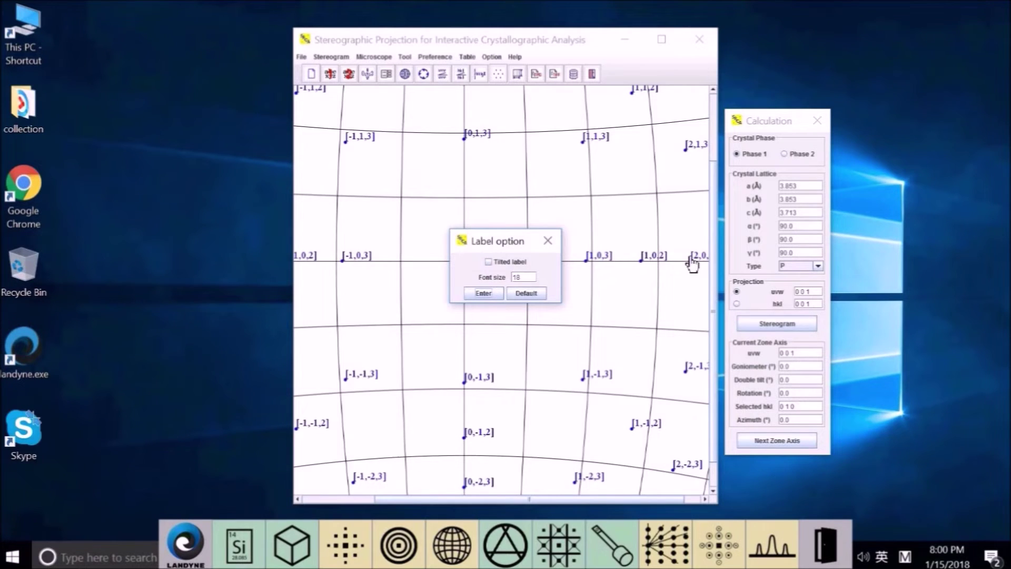
left_click(488, 263)
left_click(485, 295)
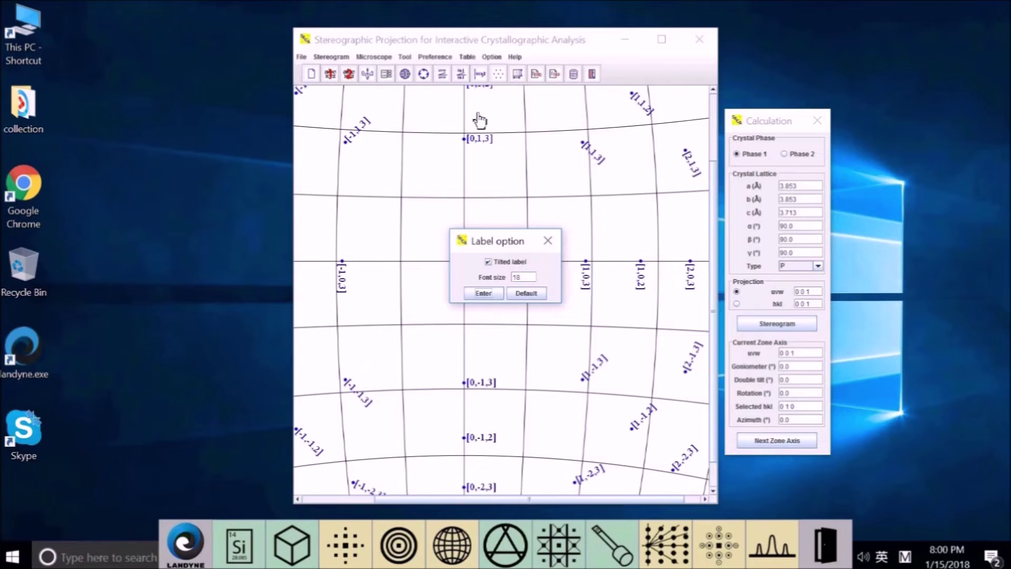
Turn off tilted pole labels, apply the change and close the label options
left_click(489, 262)
left_click(492, 292)
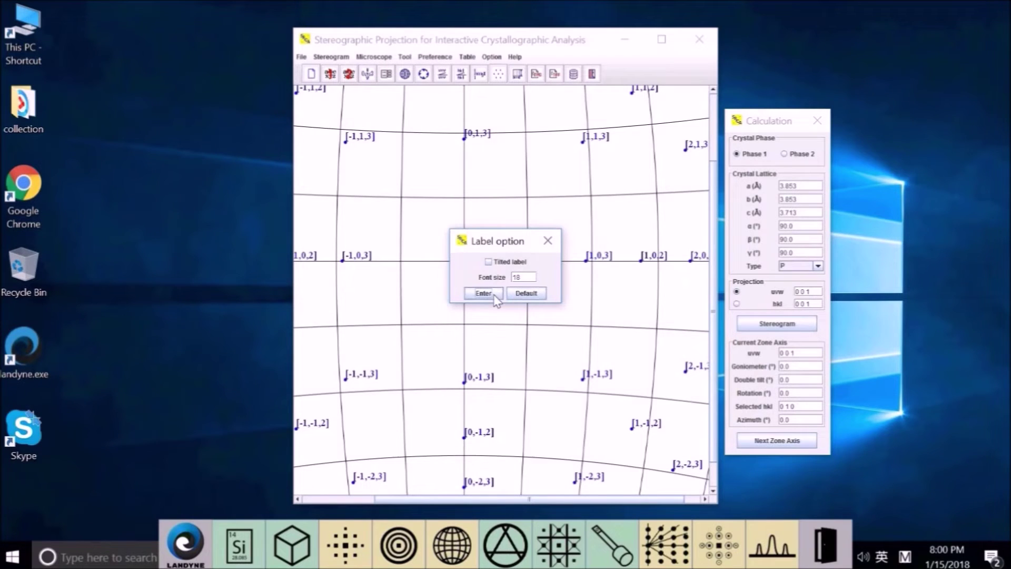
left_click(548, 241)
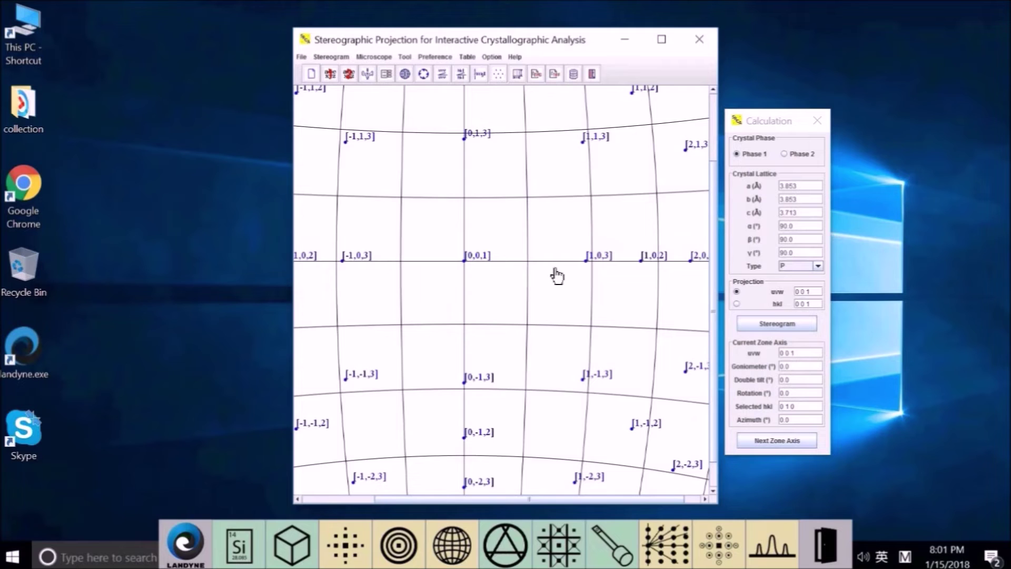
Examine the uvw 0 0 1 stereogram at different magnifications and view positions, finishing with a close-up centred on pole [3,1,2]
scroll(545, 282, "down", 3)
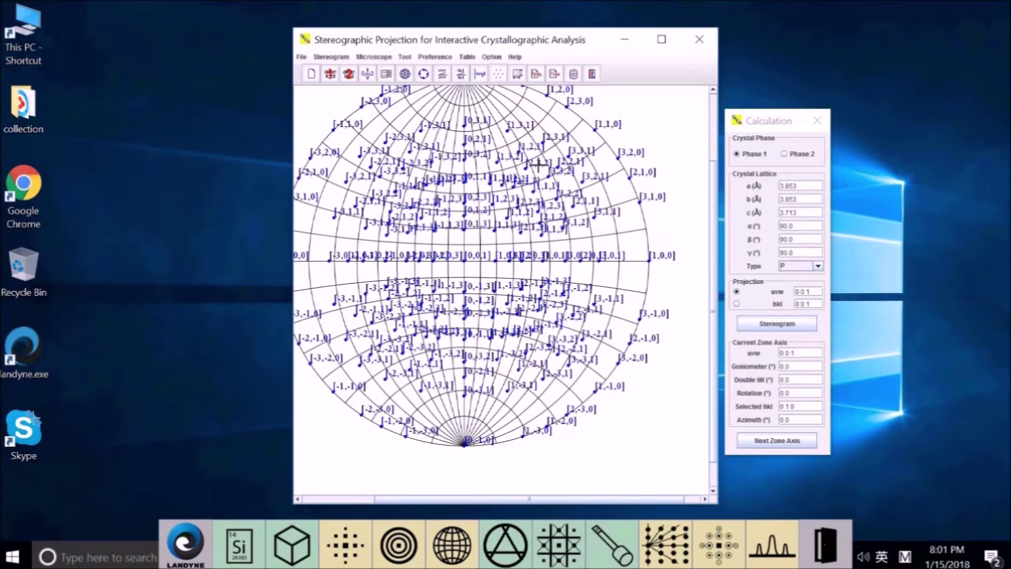
left_click(538, 165)
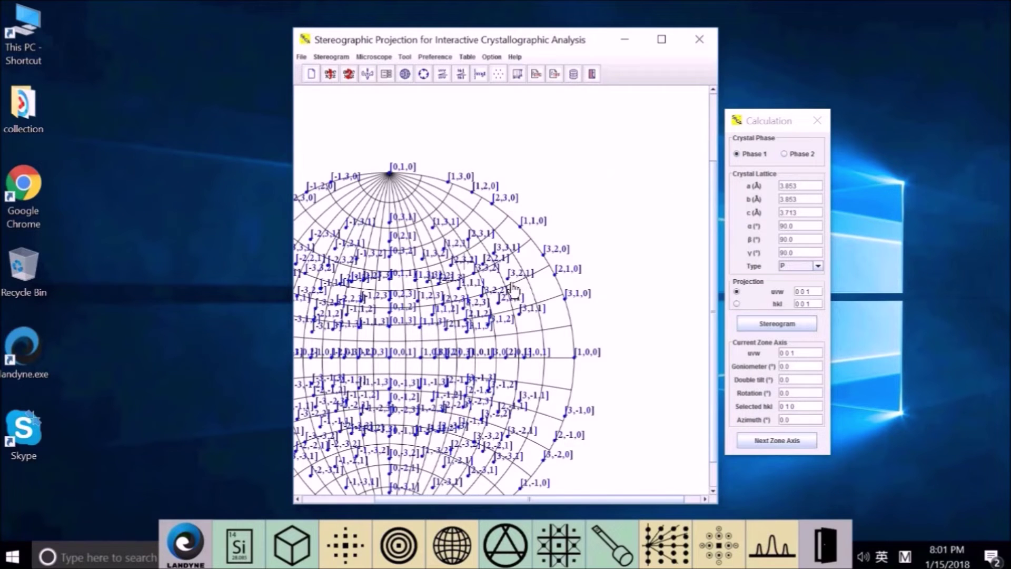
scroll(514, 290, "up", 2)
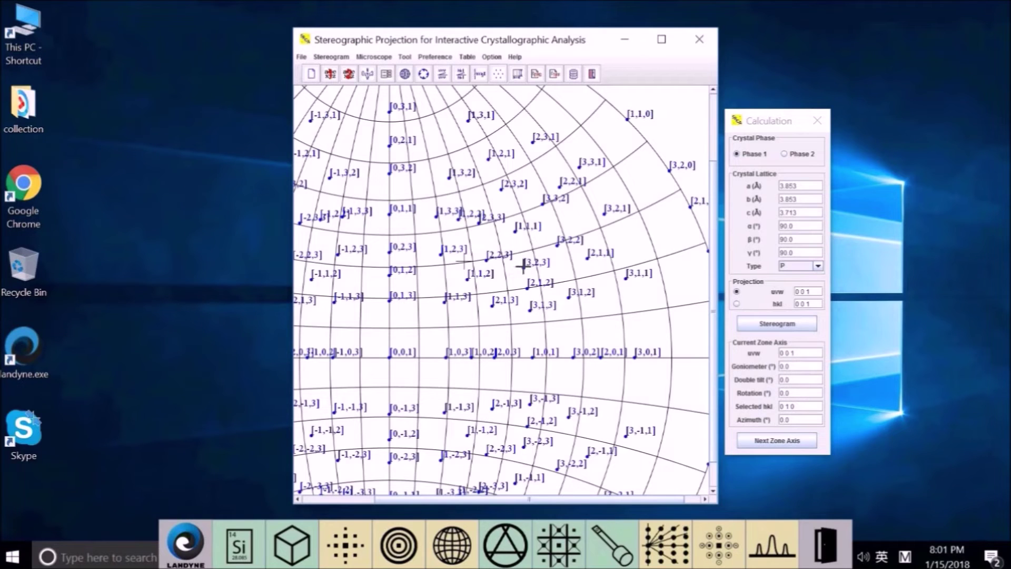
scroll(523, 269, "right", 2)
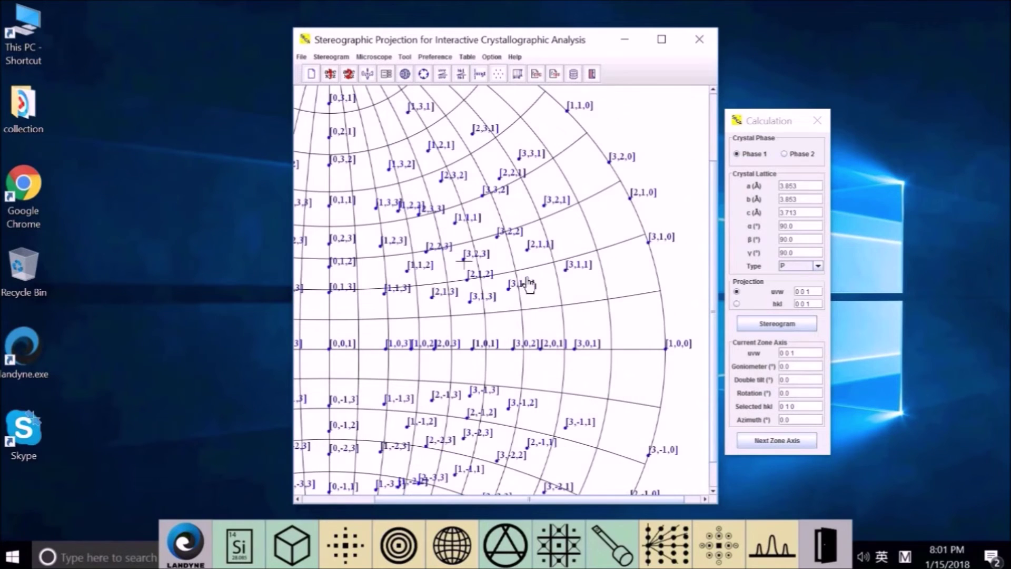
scroll(535, 270, "right", 3)
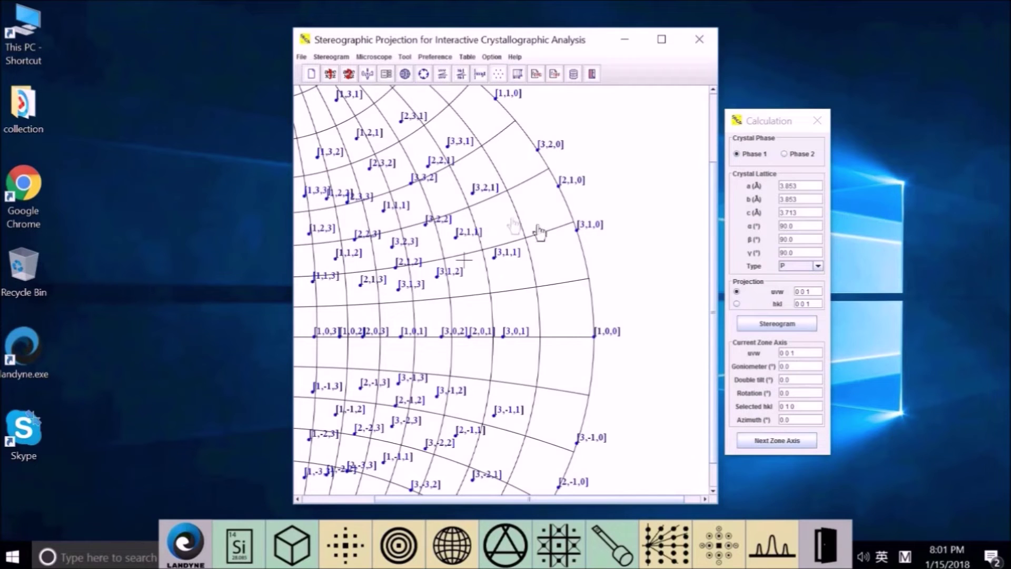
scroll(529, 246, "up", 1)
scroll(531, 245, "up", 3)
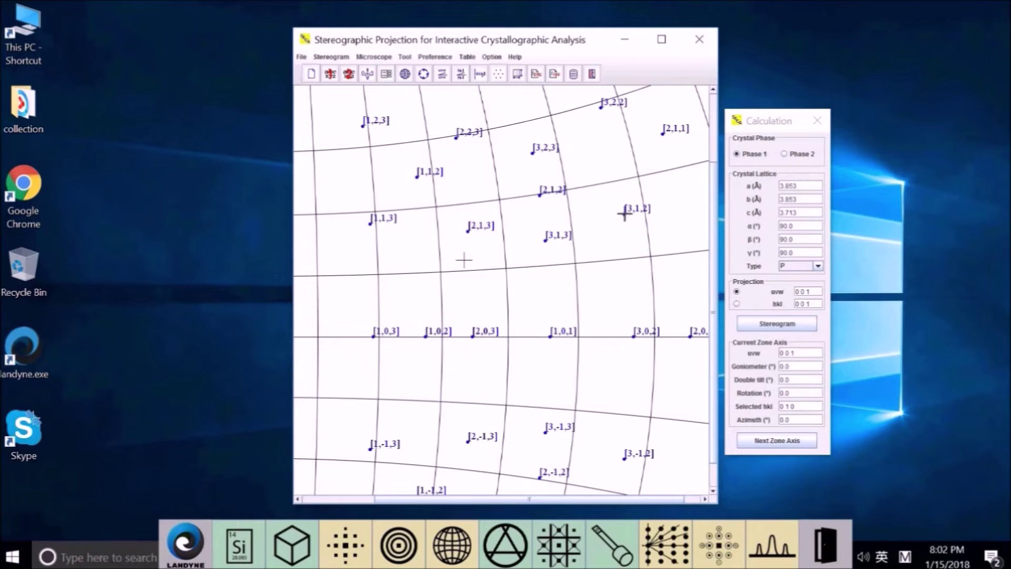
left_click(625, 214)
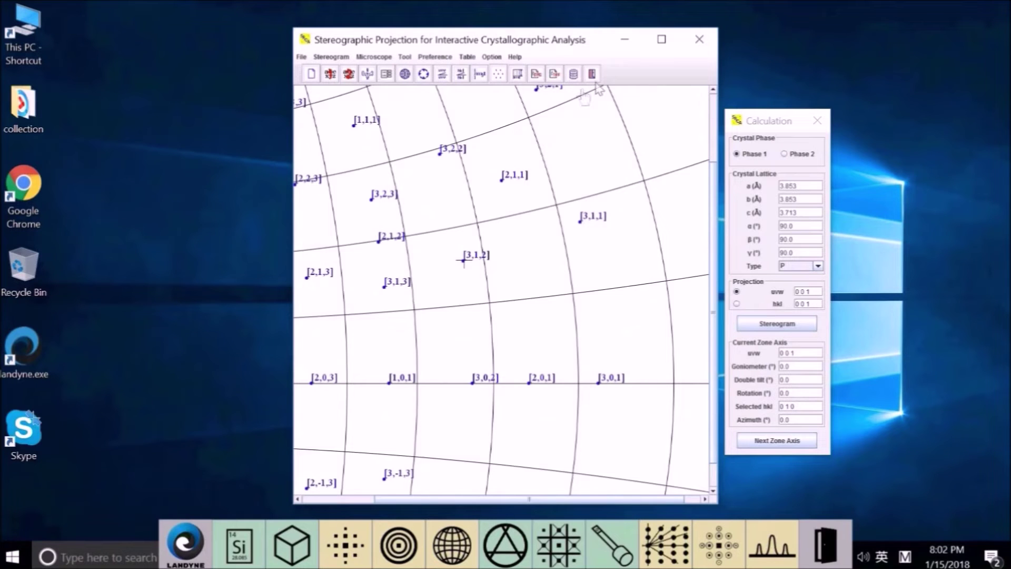
Maximize the stereogram window and set the region of interest size to 800 pixels in the ROI and TIFF preferences
left_click(662, 38)
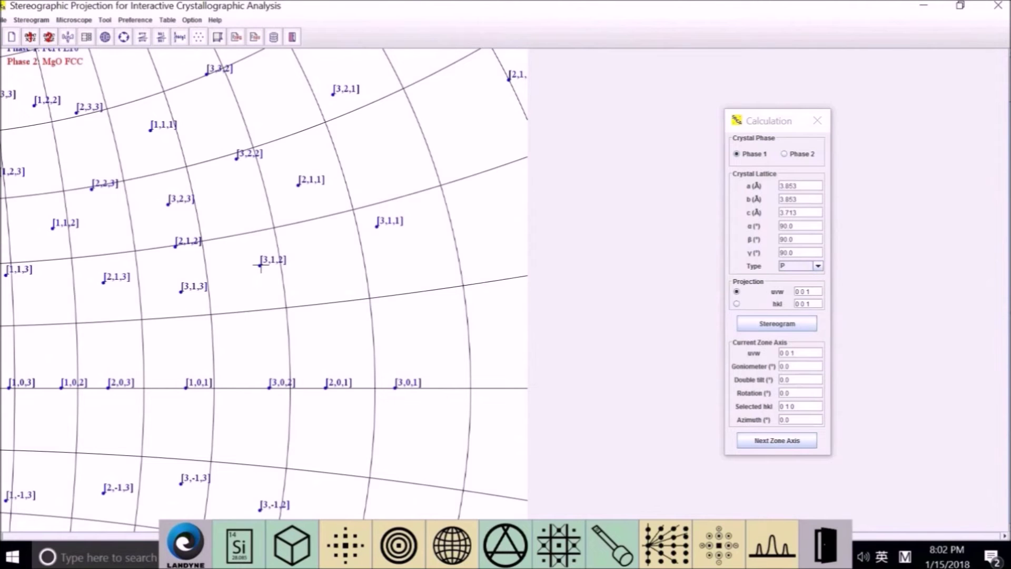
scroll(1007, 207, "up", 5)
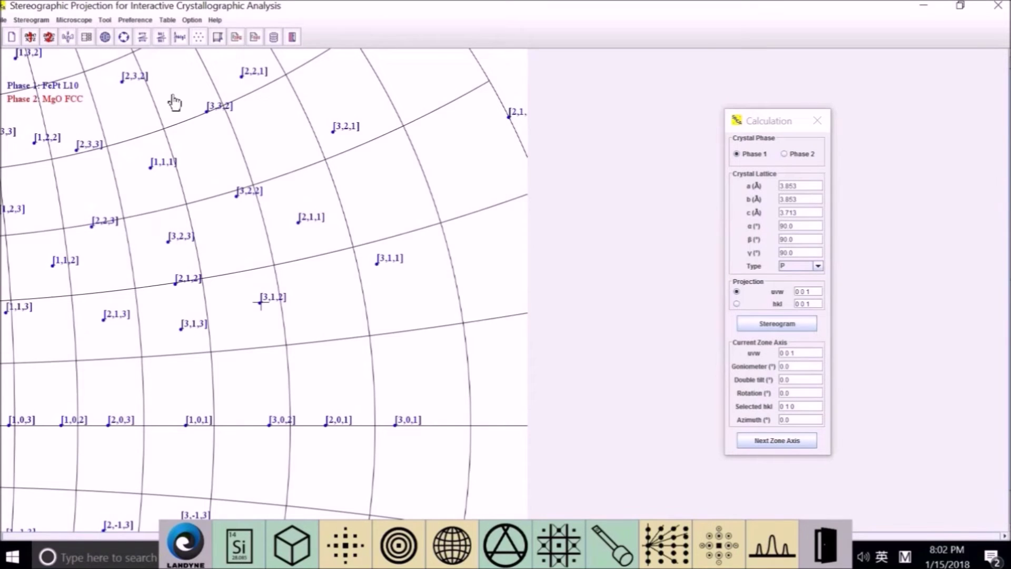
left_click(149, 24)
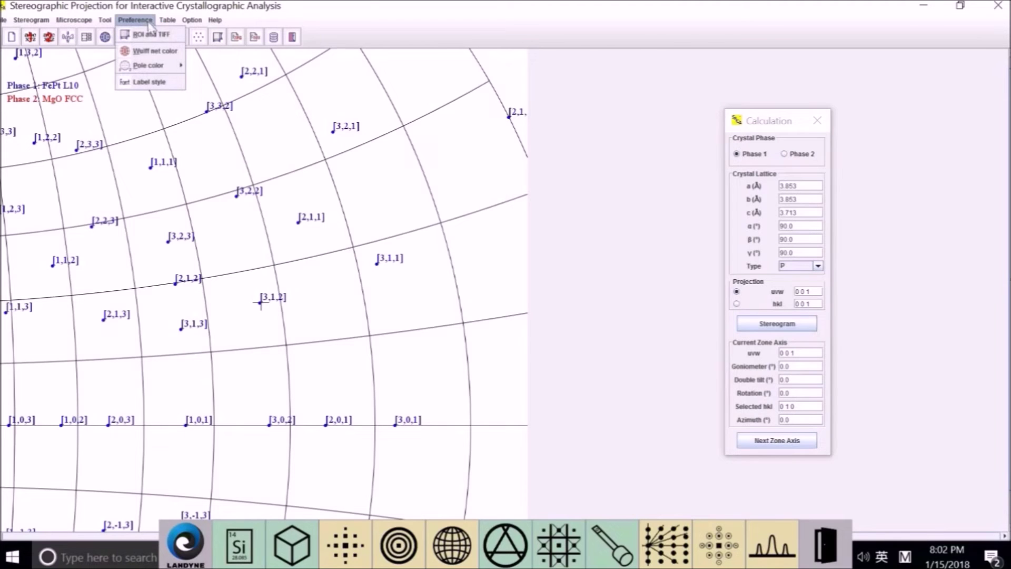
left_click(152, 35)
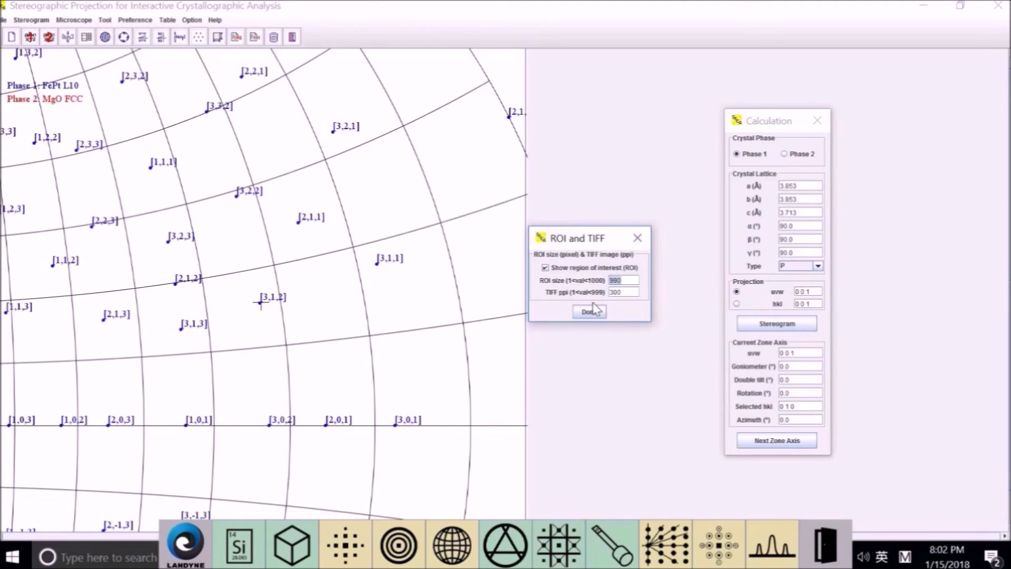
type("8")
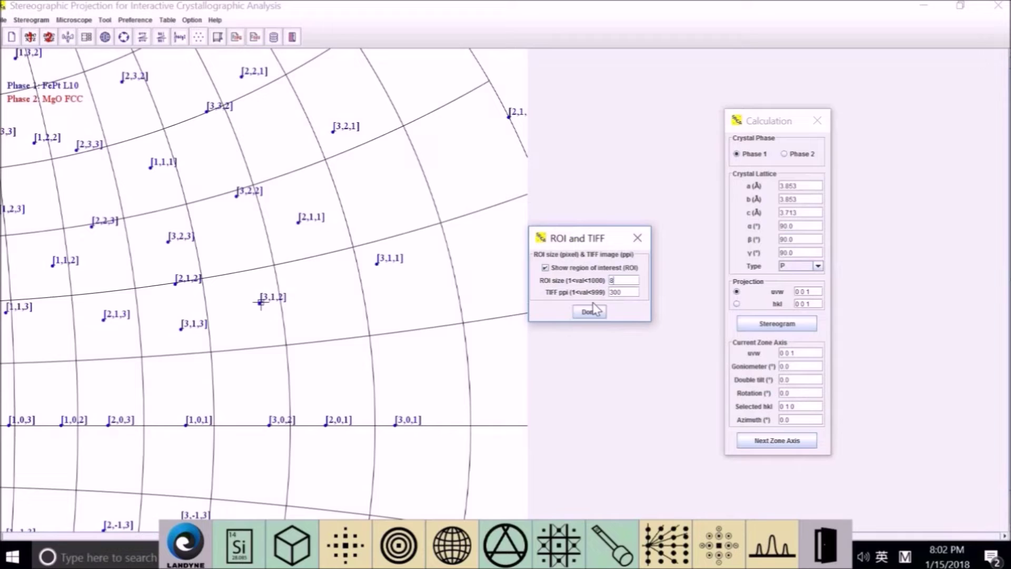
type("00")
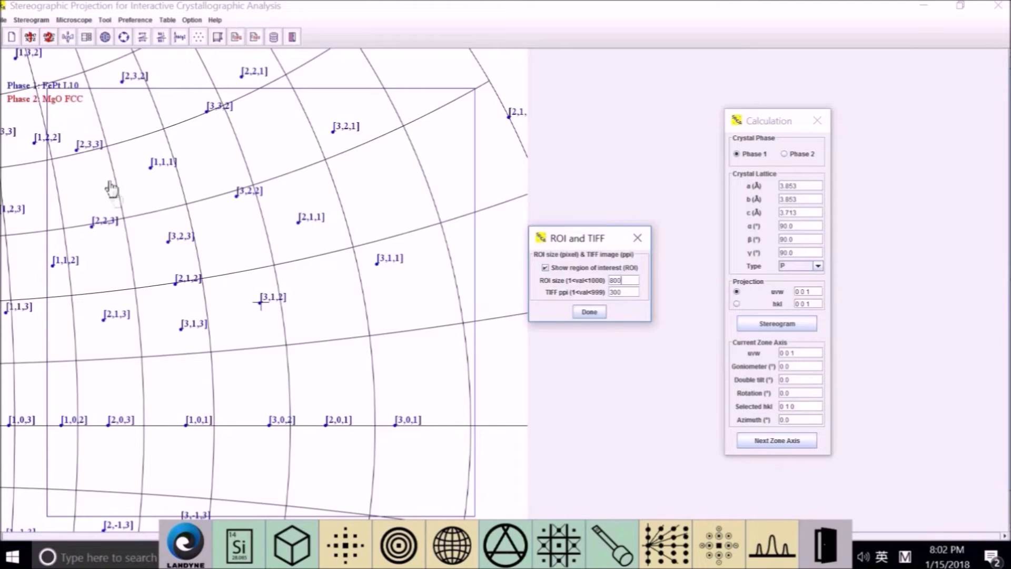
left_click(4, 20)
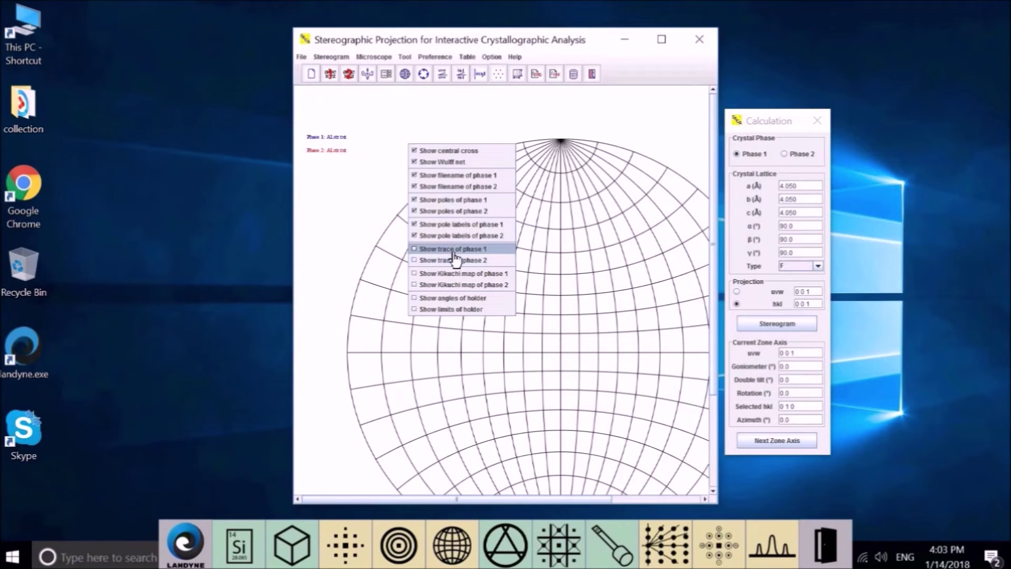
Generate the phase 1 hkl 0 0 1 stereogram with traces shown and hide the Wulff net
left_click(454, 250)
left_click(790, 325)
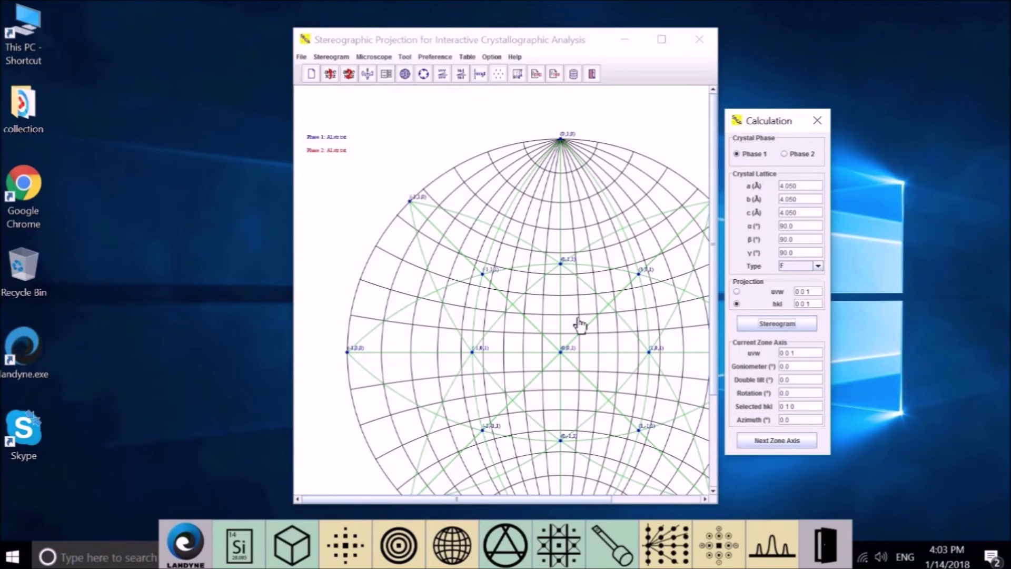
right_click(400, 126)
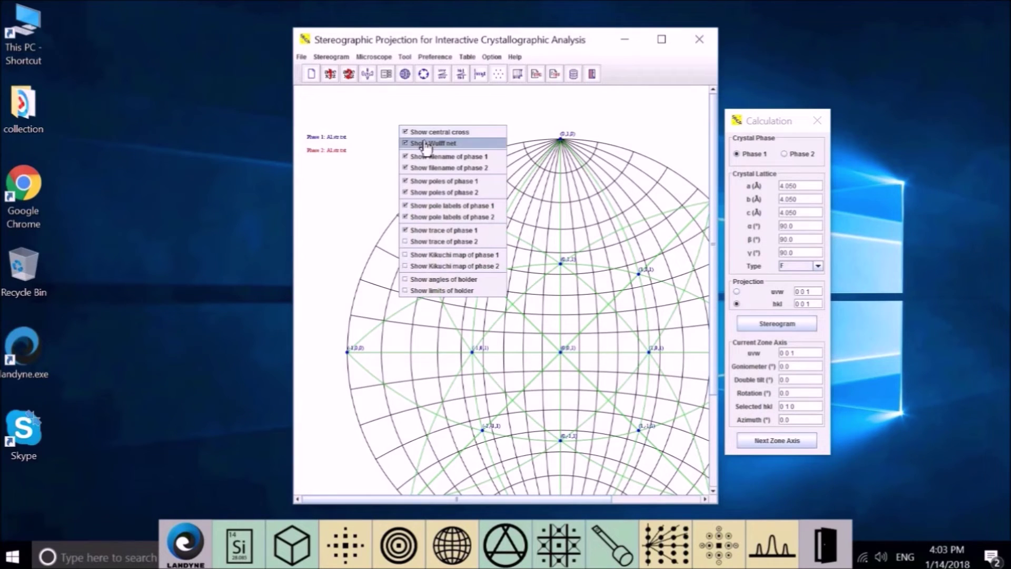
left_click(427, 144)
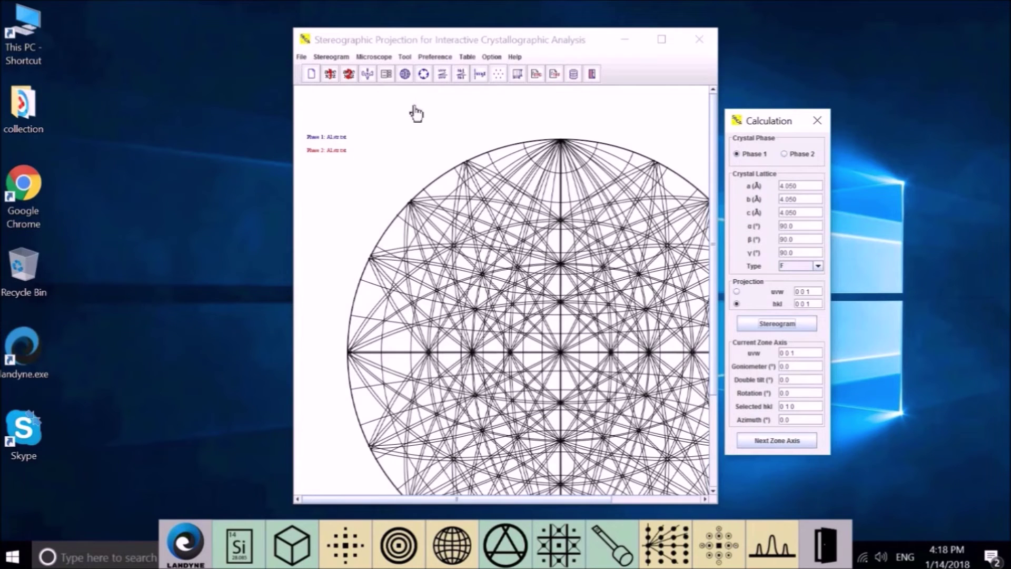
Hide the Wulff net behind the phase 1 Kikuchi map
right_click(414, 108)
left_click(443, 124)
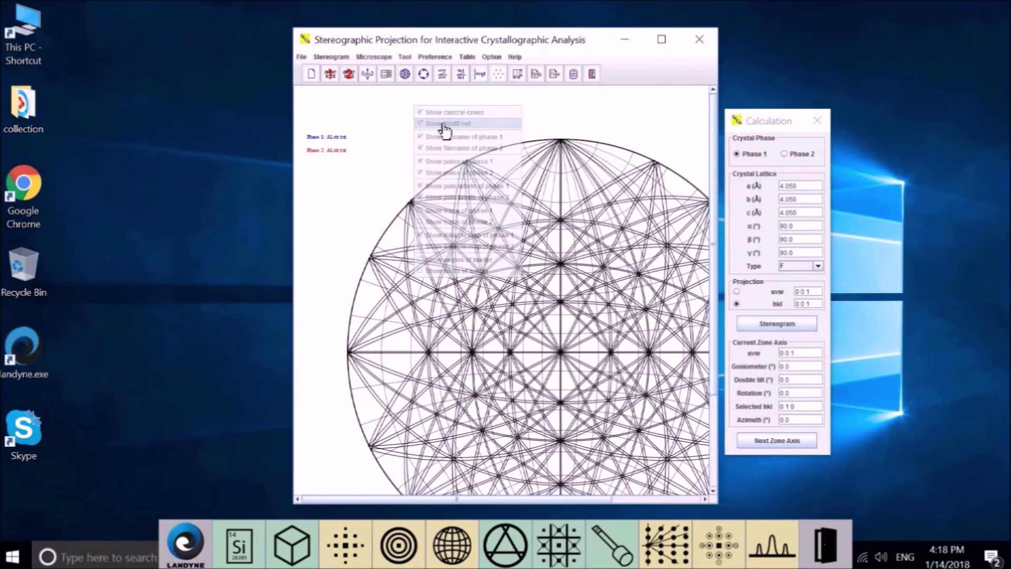
Make phase 2 the phase for calculation and set the uvw pole range of phase 1 to 2 2 2
left_click(807, 155)
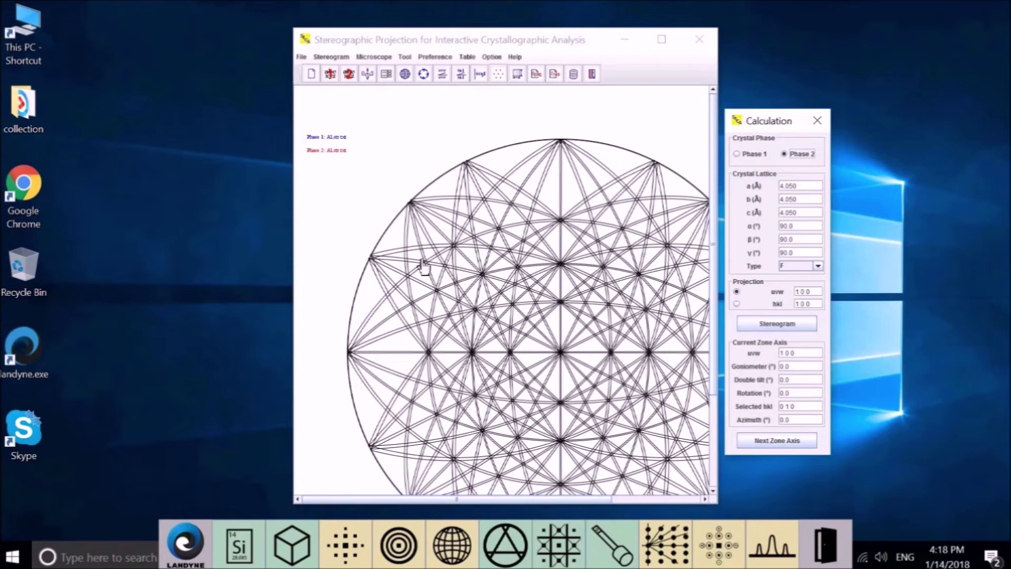
left_click(332, 57)
left_click(342, 73)
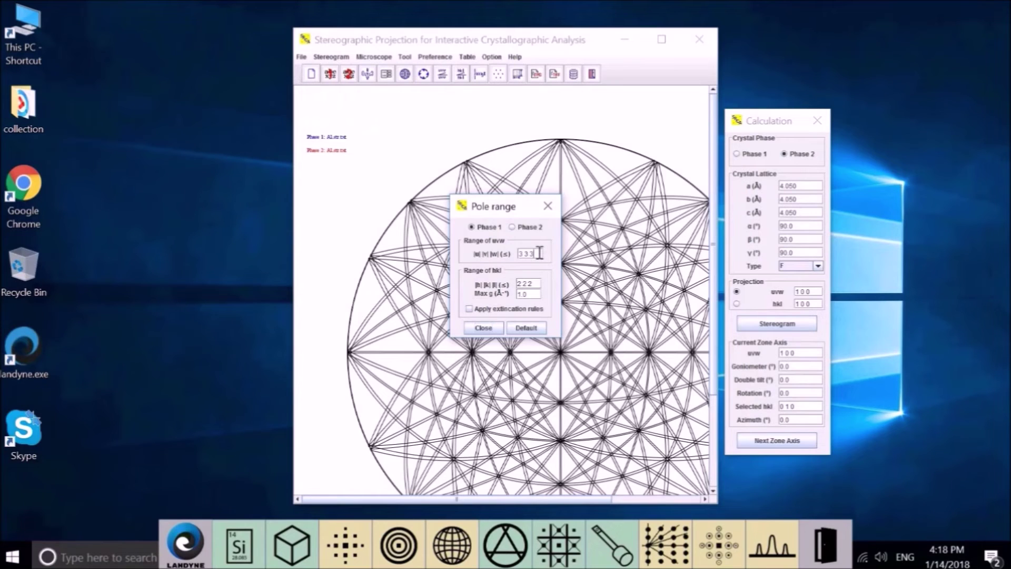
key("BackSpace")
key("BackSpace")
key("BackSpace")
type("2 2 2")
Set the uvw pole range of phase 2 to 2 2 2 and generate its uvw 1 0 0 stereogram
left_click(522, 230)
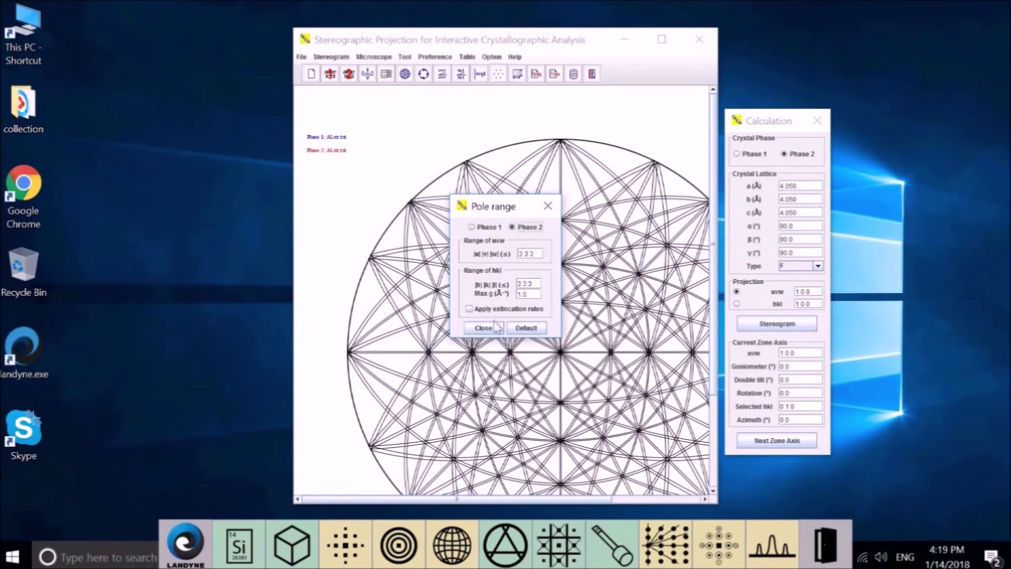
left_click(539, 255)
key("BackSpace")
key("BackSpace")
key("BackSpace")
type("2 2 2")
left_click(483, 328)
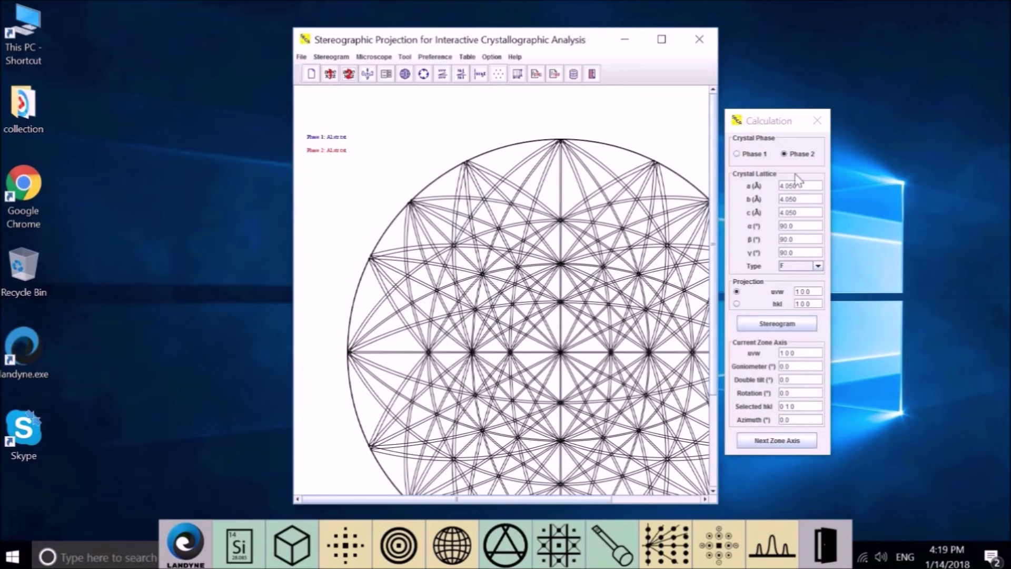
left_click(766, 326)
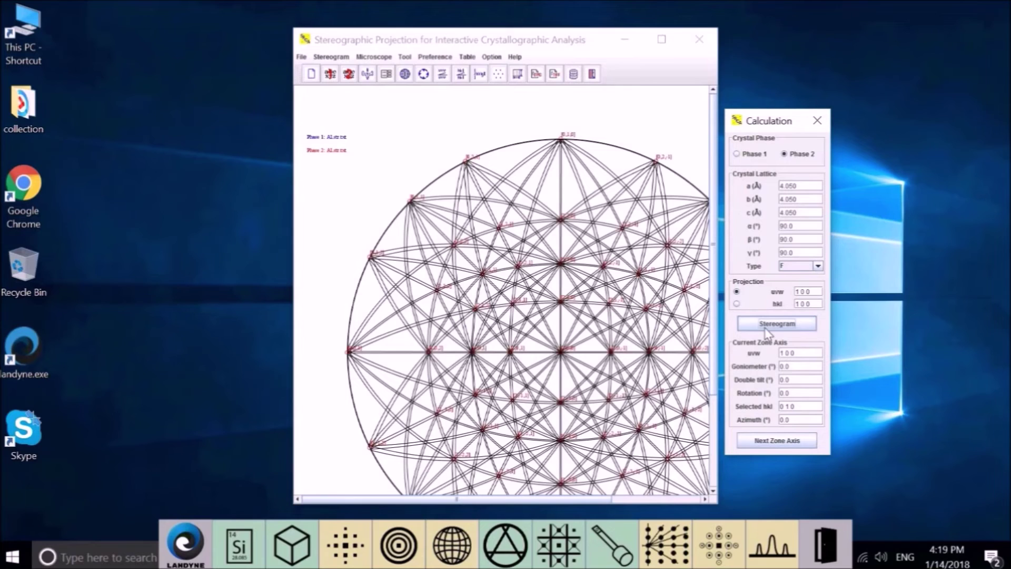
Maximize the two-phase stereogram window and turn on the region of interest display in the ROI and TIFF preferences
left_click(662, 41)
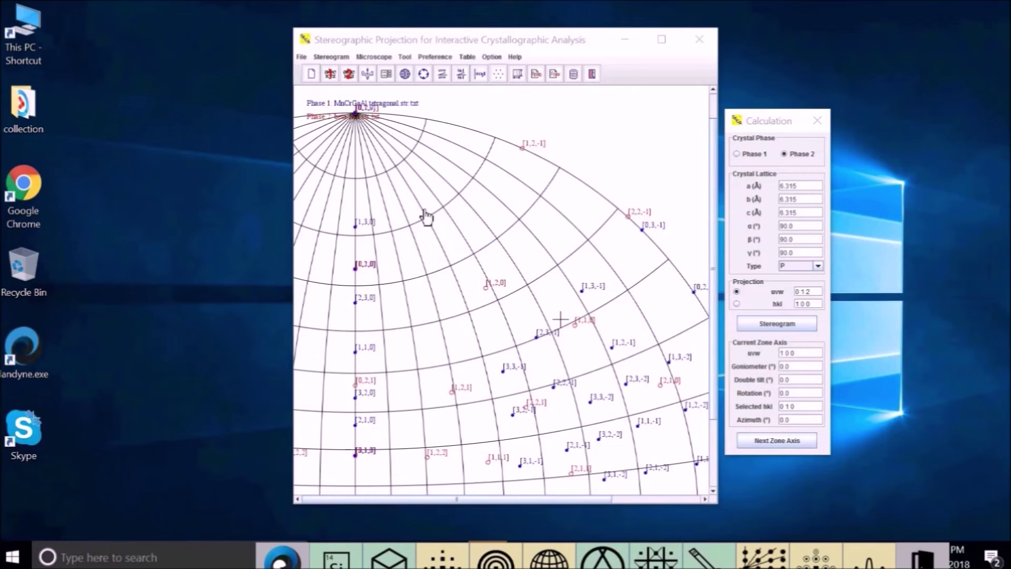
key("super+Up")
left_click(135, 19)
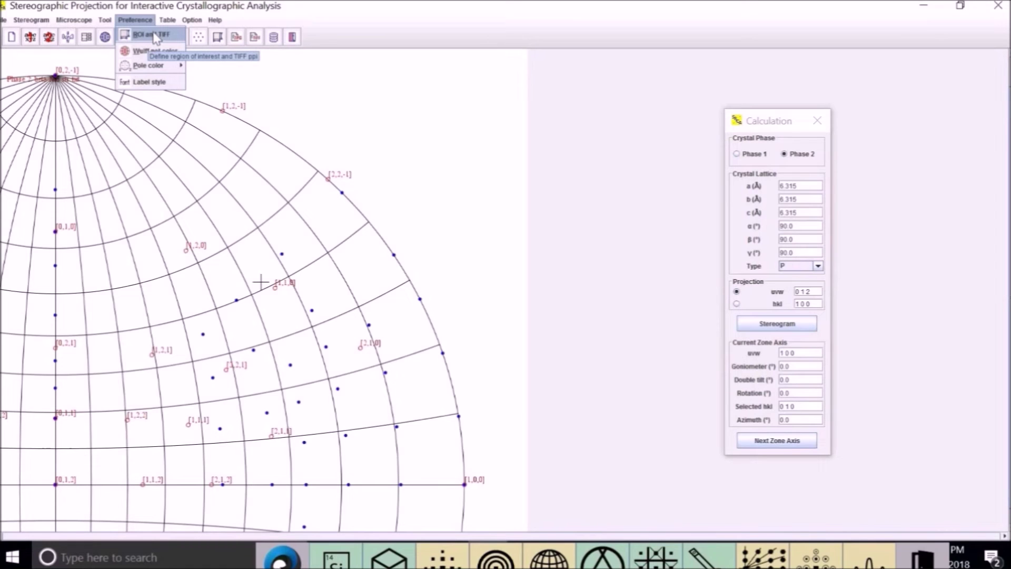
left_click(152, 35)
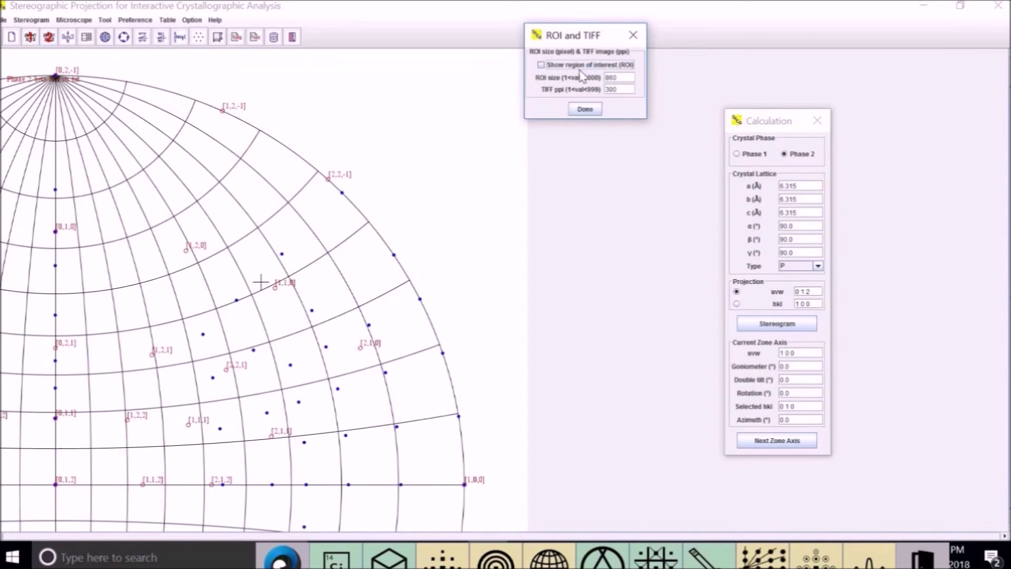
left_click(580, 66)
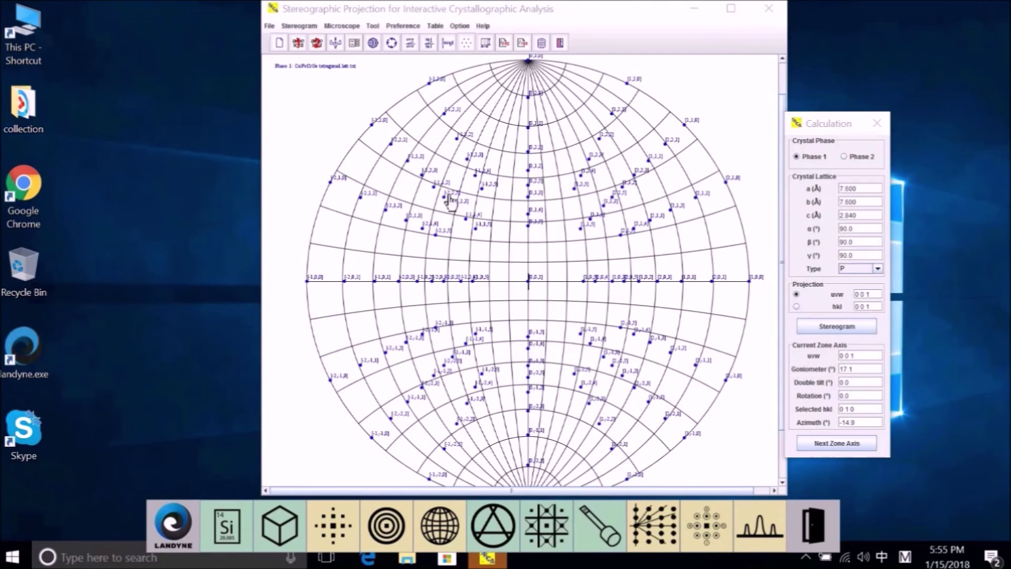
Set the pole label font size to 18 on the tetragonal phase 1 stereogram and move the label options clear of the plot
left_click(549, 245)
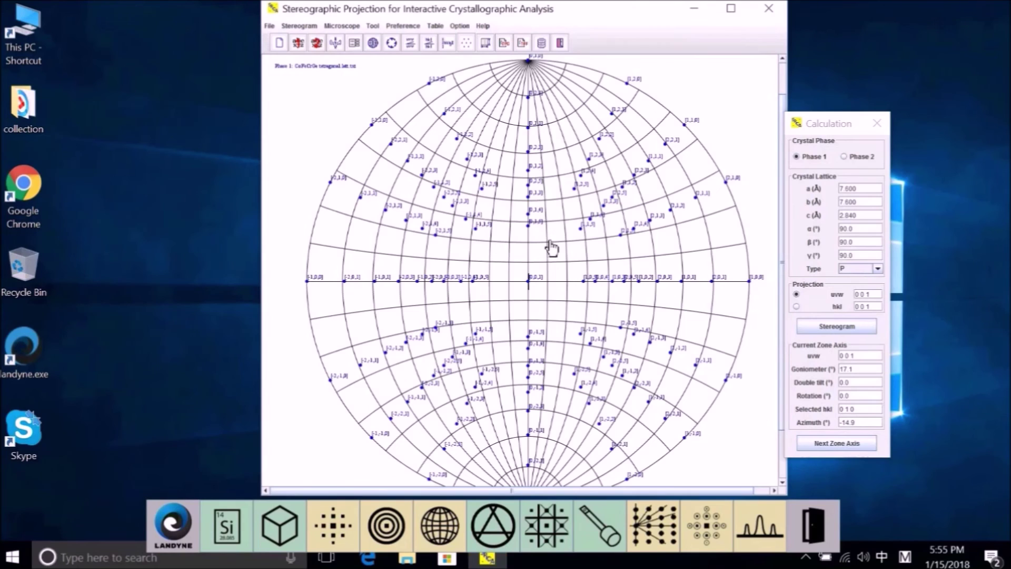
scroll(548, 245, "up", 2)
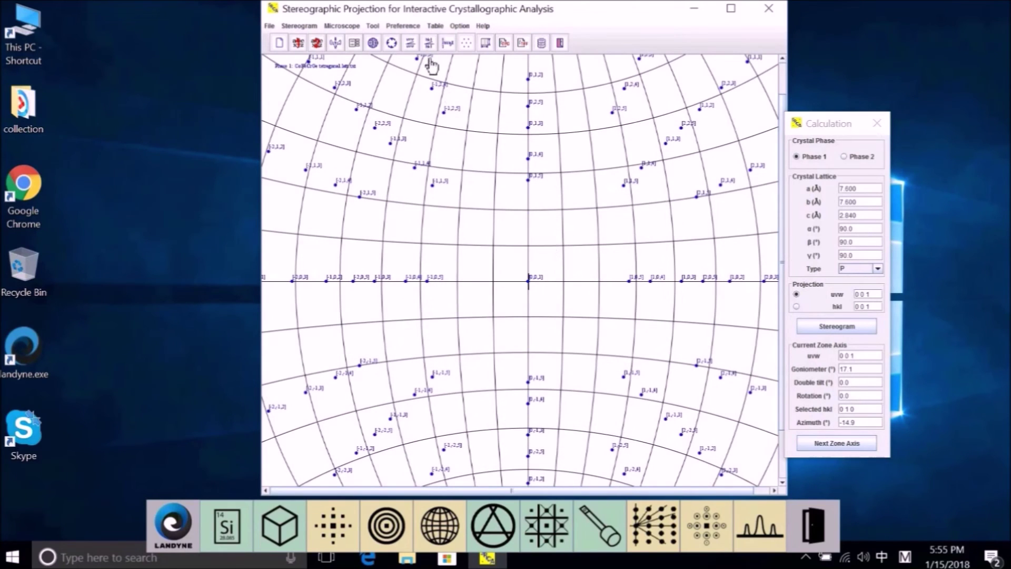
left_click(403, 25)
left_click(411, 90)
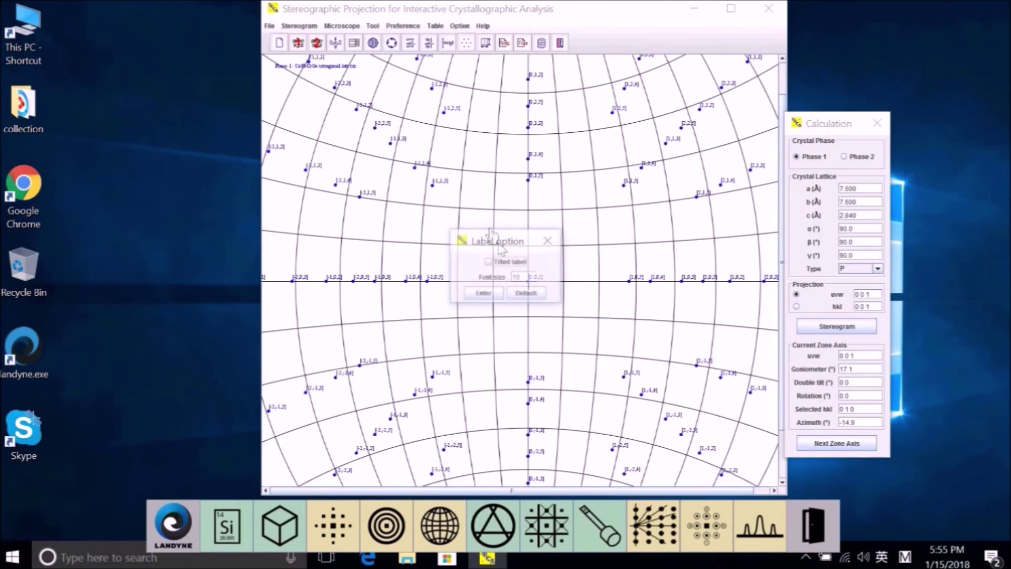
key("ctrl+a")
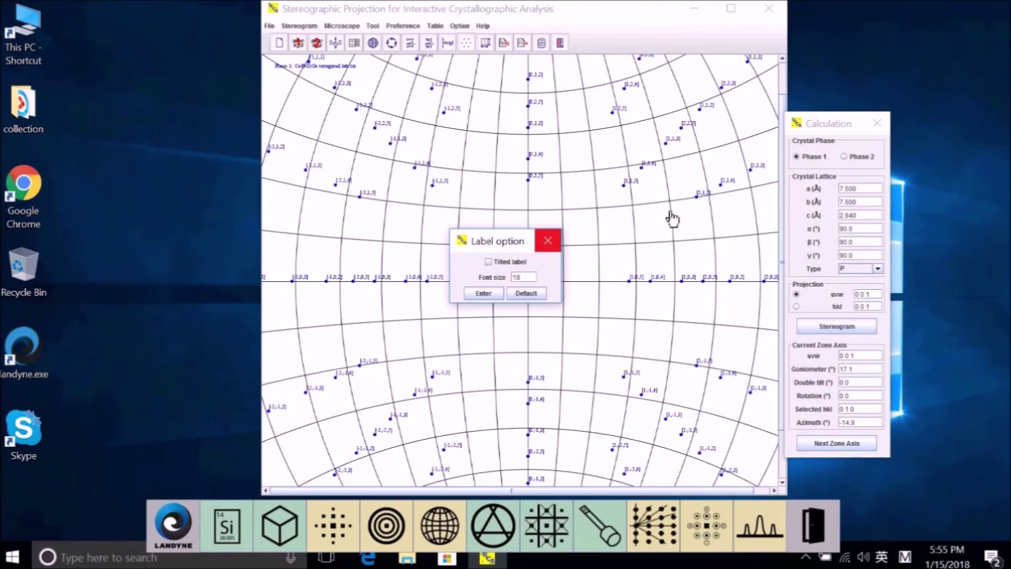
left_click(480, 298)
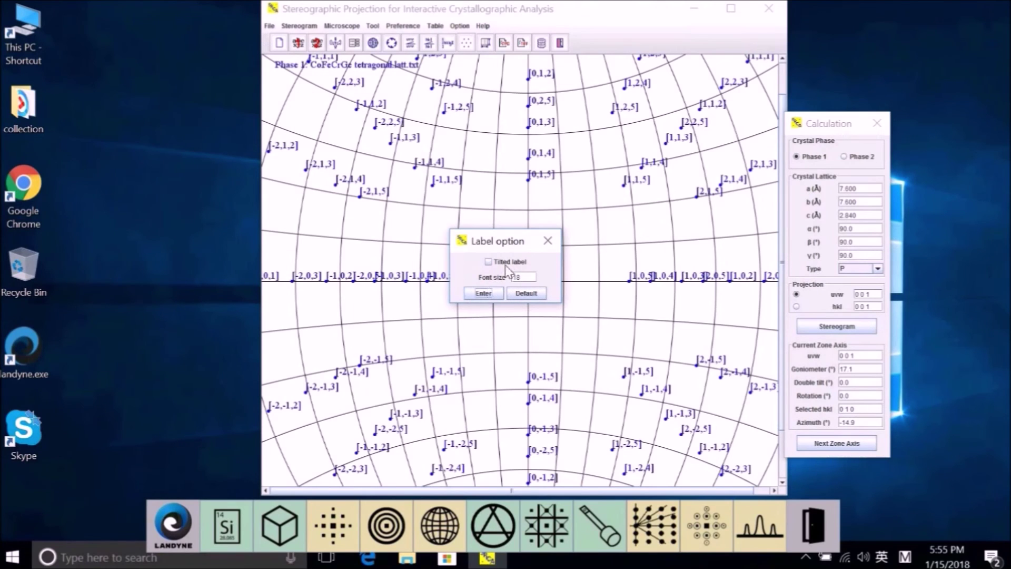
left_click_drag(497, 244, 192, 257)
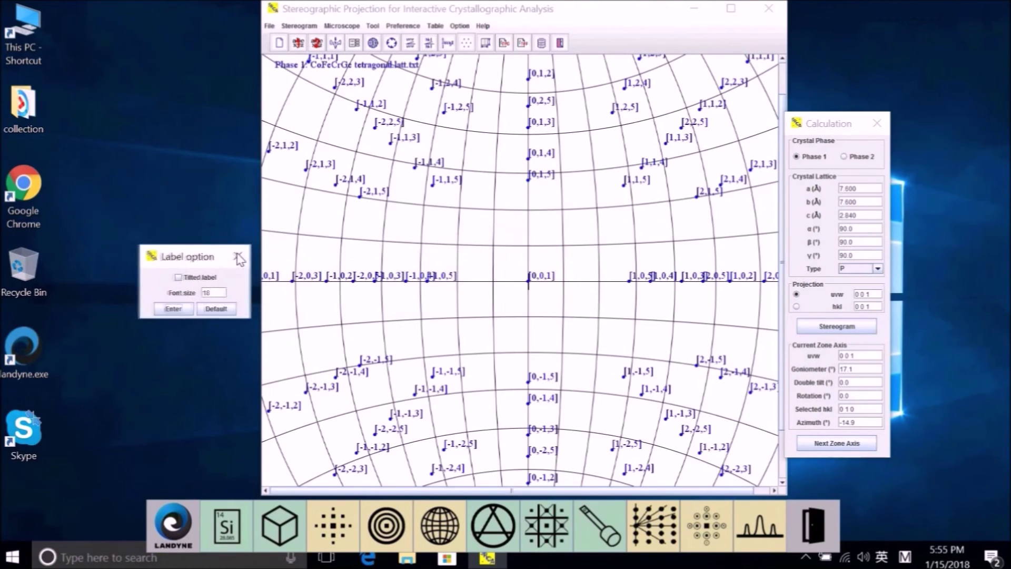
Close the label options and reorient the phase 1 stereogram to zone axis 0 0 1 with goniometer 17.1°, double tilt 0.0° and azimuth -14.9°
left_click(238, 255)
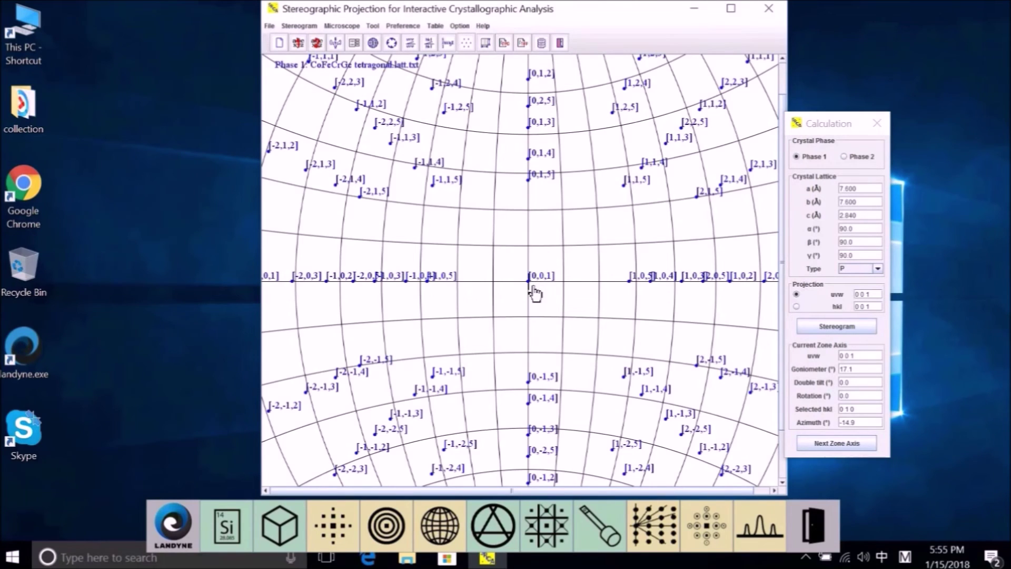
left_click(843, 353)
left_click(840, 445)
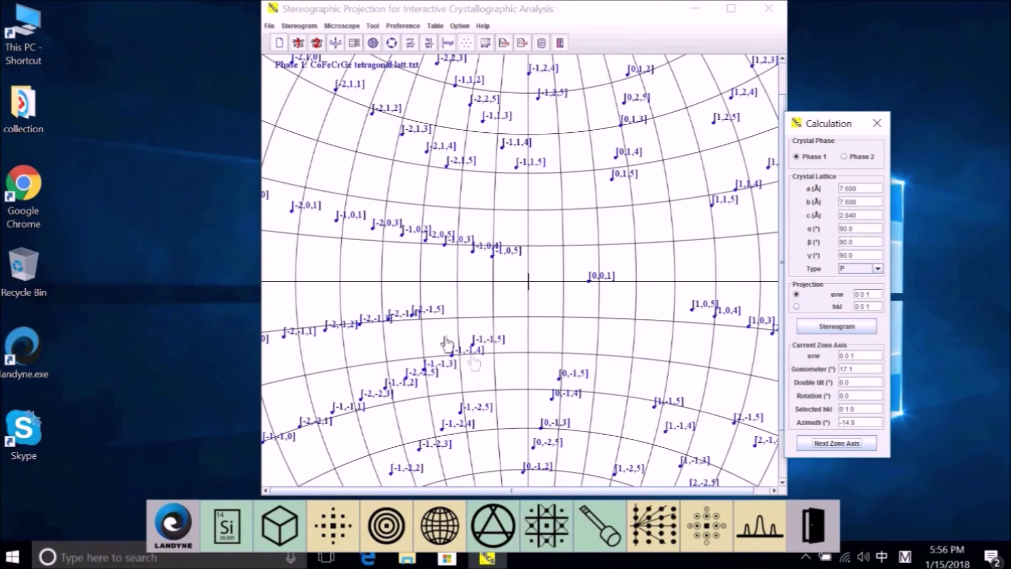
Hide the Wulff net and show the holder's angles and limits on the tetragonal phase 1 stereogram
right_click(477, 188)
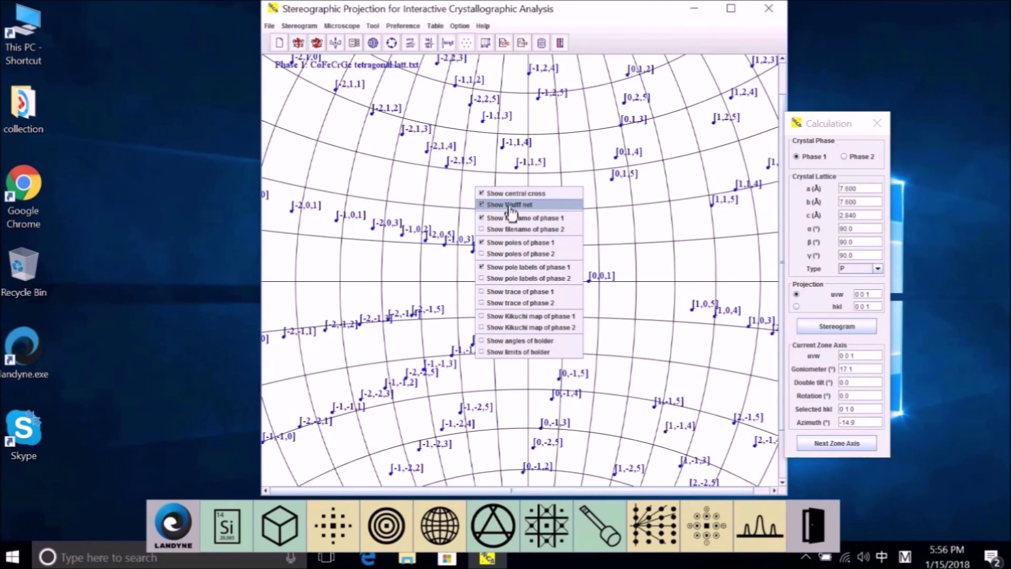
left_click(509, 205)
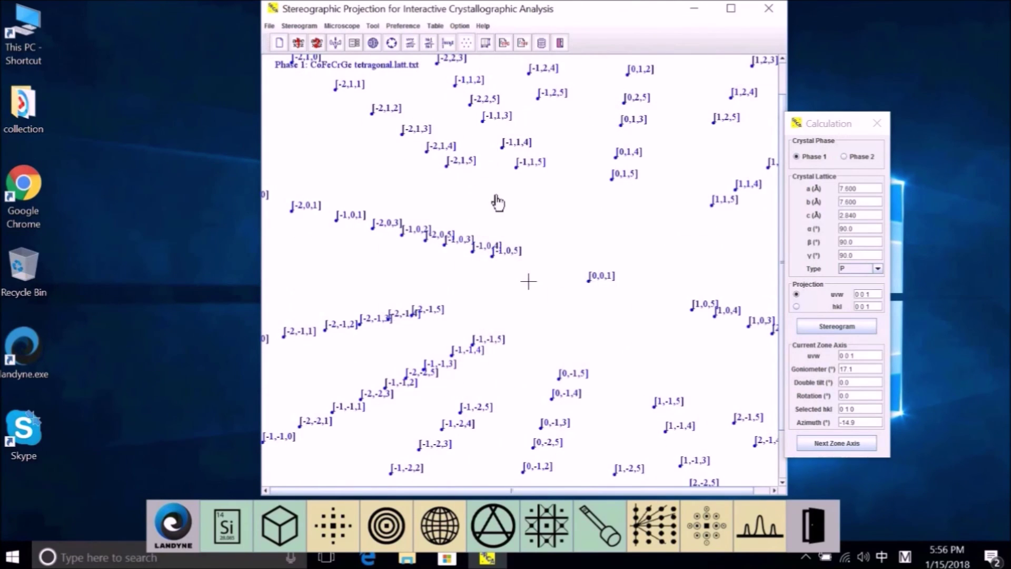
right_click(497, 203)
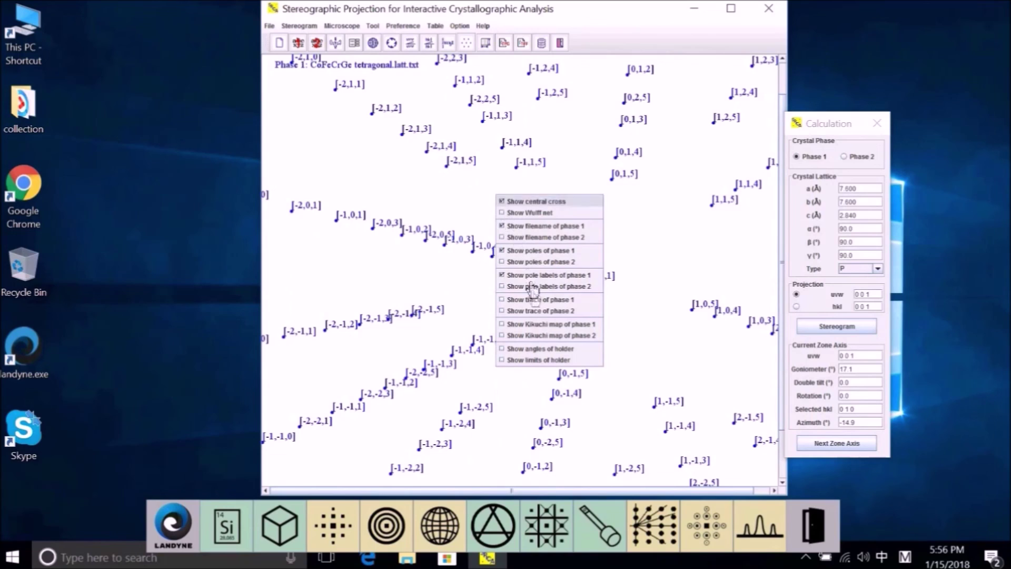
left_click(543, 349)
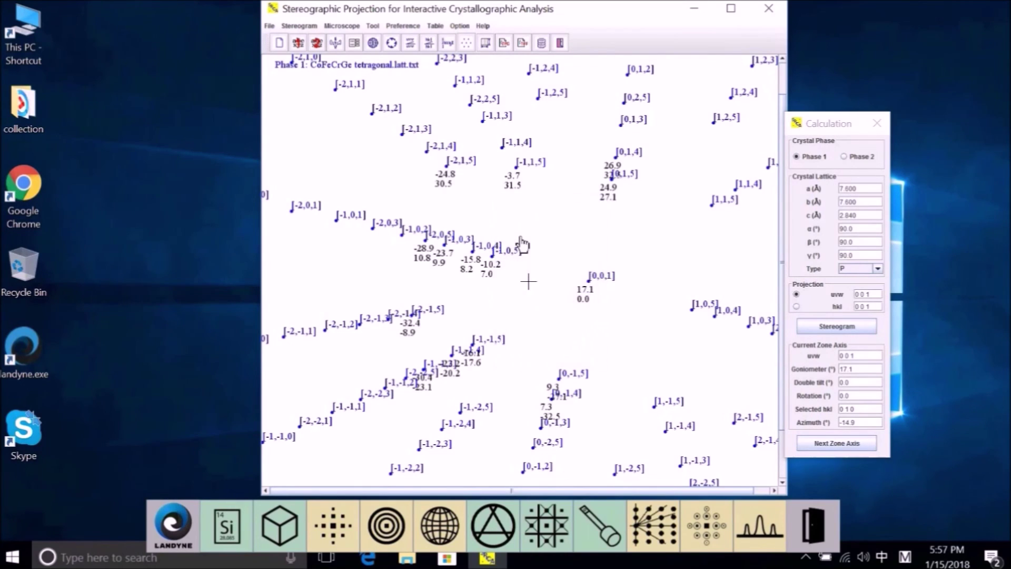
right_click(522, 238)
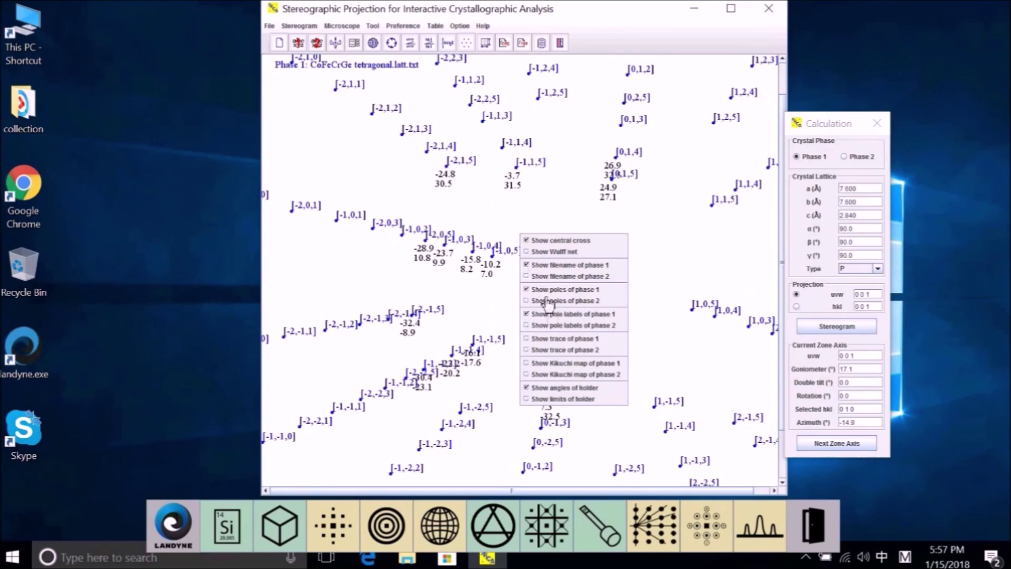
left_click(569, 400)
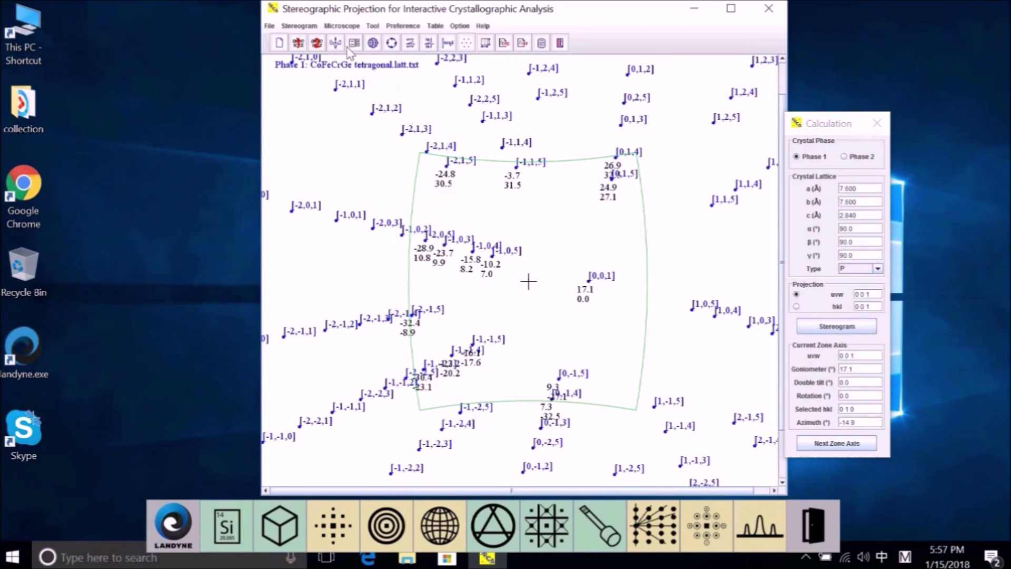
Review the TEM holder's angle ranges for the goniometer and the double tilt holder, and close the settings
left_click(346, 27)
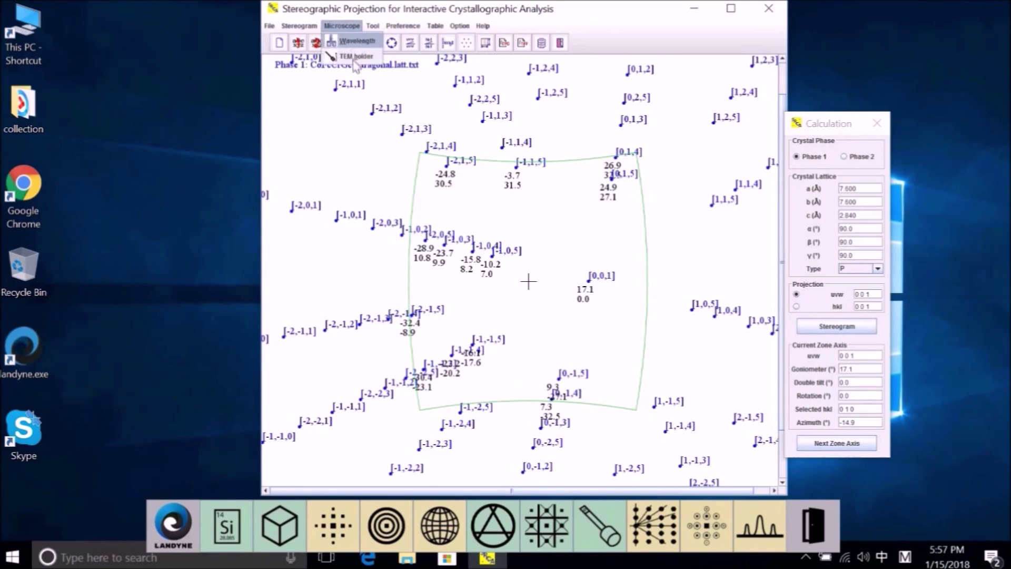
left_click(355, 58)
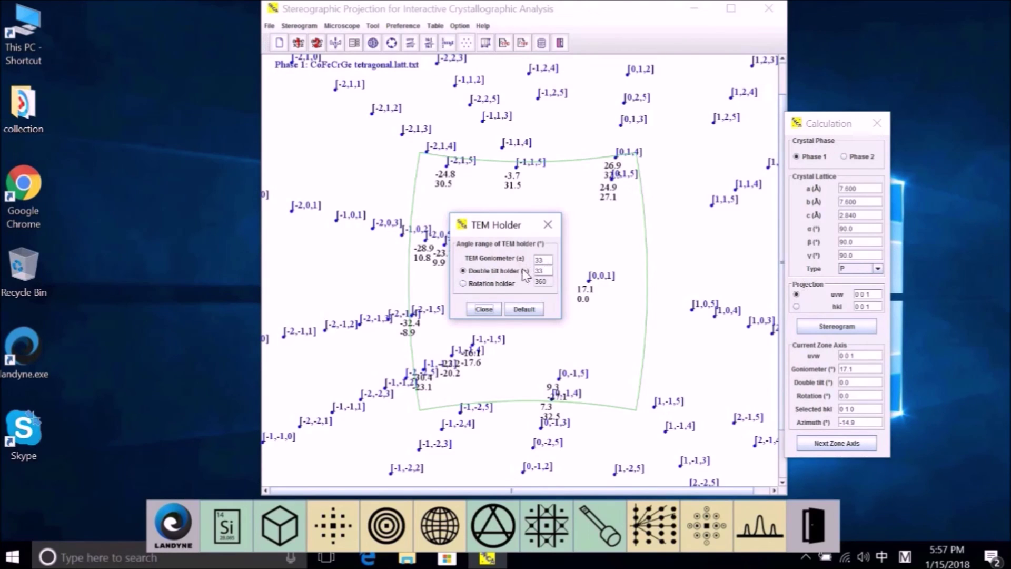
left_click(485, 310)
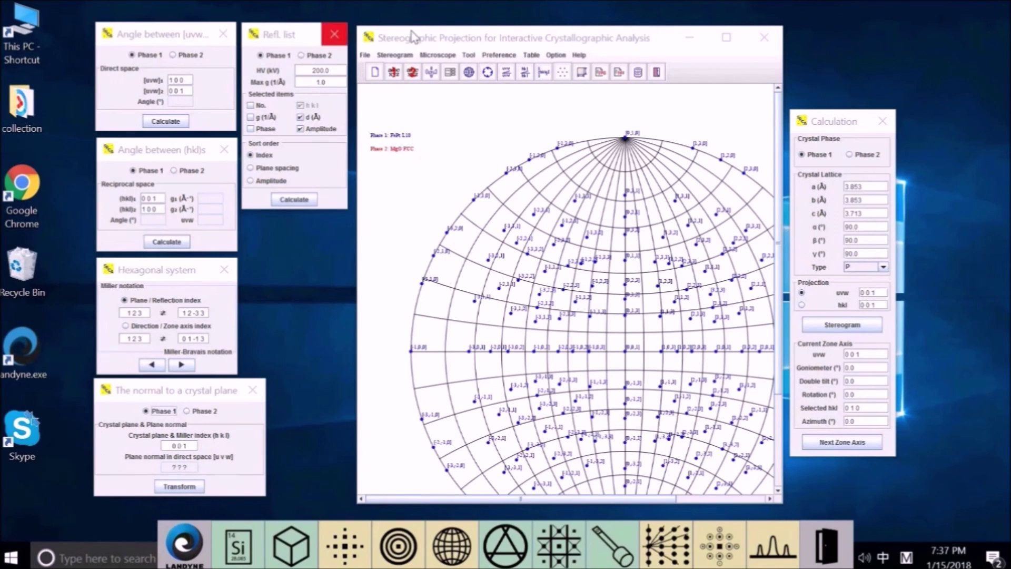
left_click(469, 56)
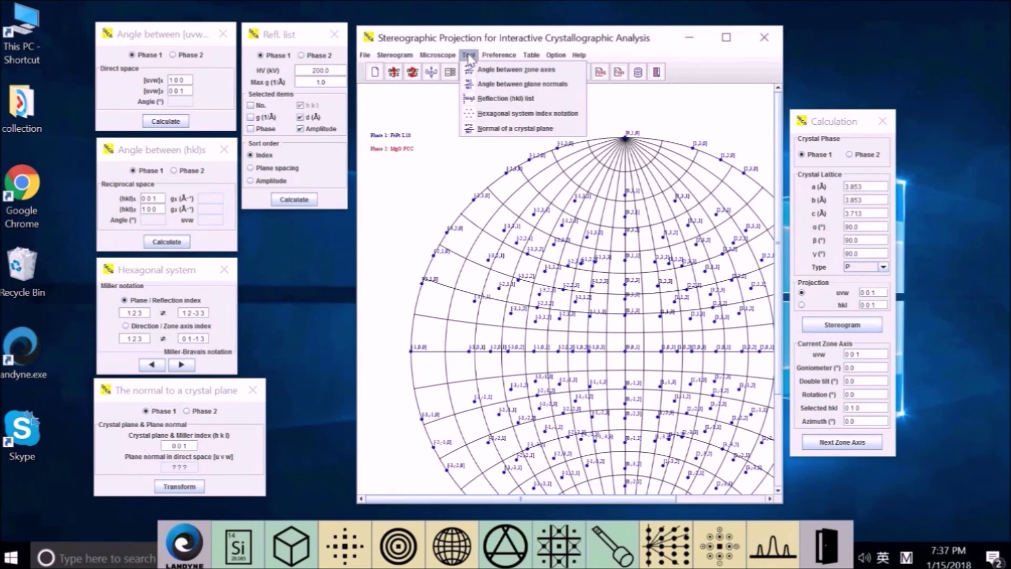
mouse_move(490, 56)
left_click_drag(92, 75, 89, 76)
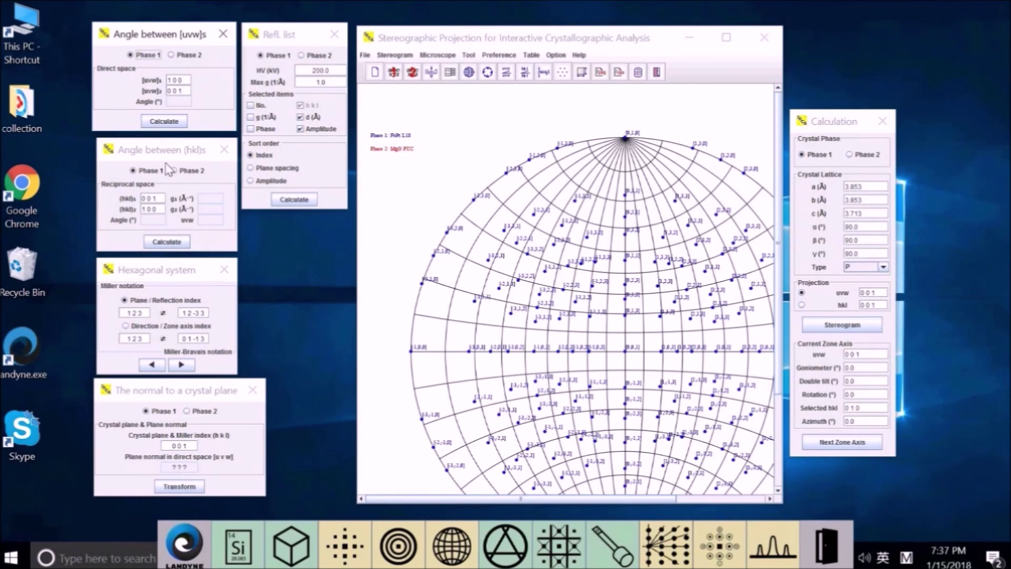